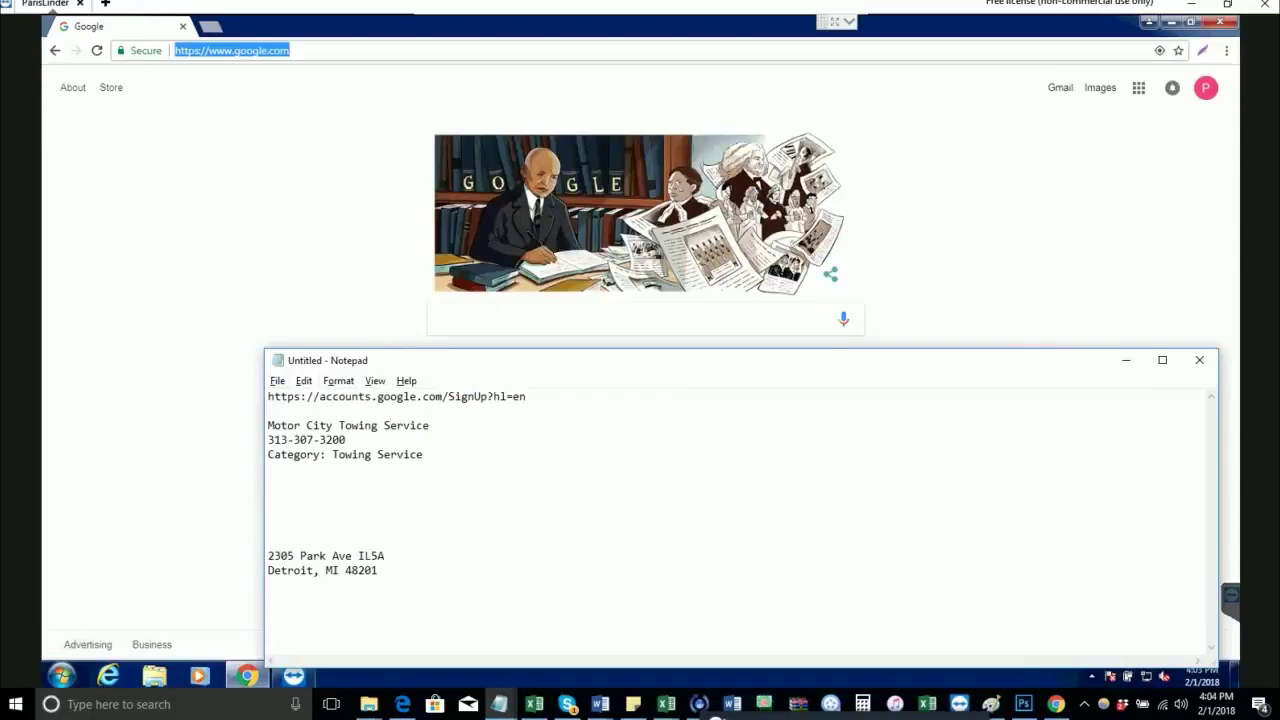
Step: Select and copy the Google account sign-up URL from the top line of the Notepad notes
{"action": "key", "text": "ctrl+shift+Left"}
{"action": "key", "text": "ctrl+shift+Left"}
{"action": "key", "text": "ctrl+shift+Left"}
{"action": "key", "text": "ctrl+shift+Left"}
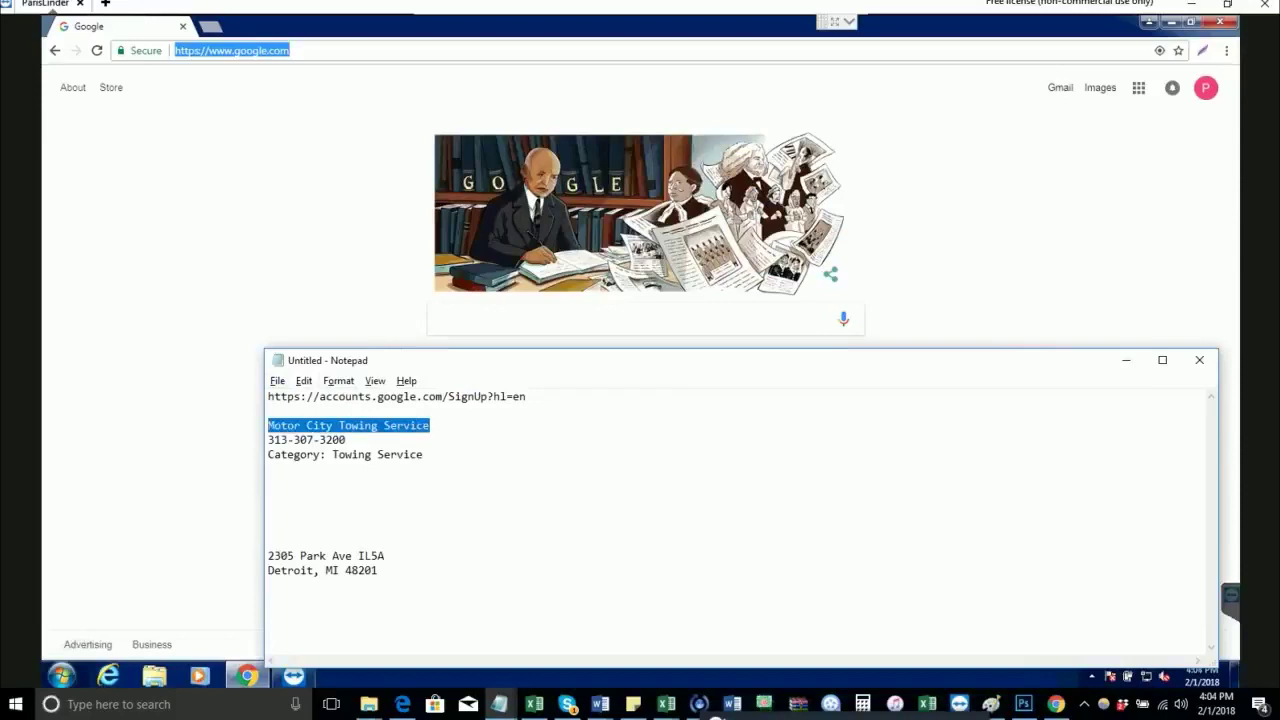
{"action": "key", "text": "Down"}
{"action": "key", "text": "shift+End"}
{"action": "key", "text": "Down"}
{"action": "key", "text": "End"}
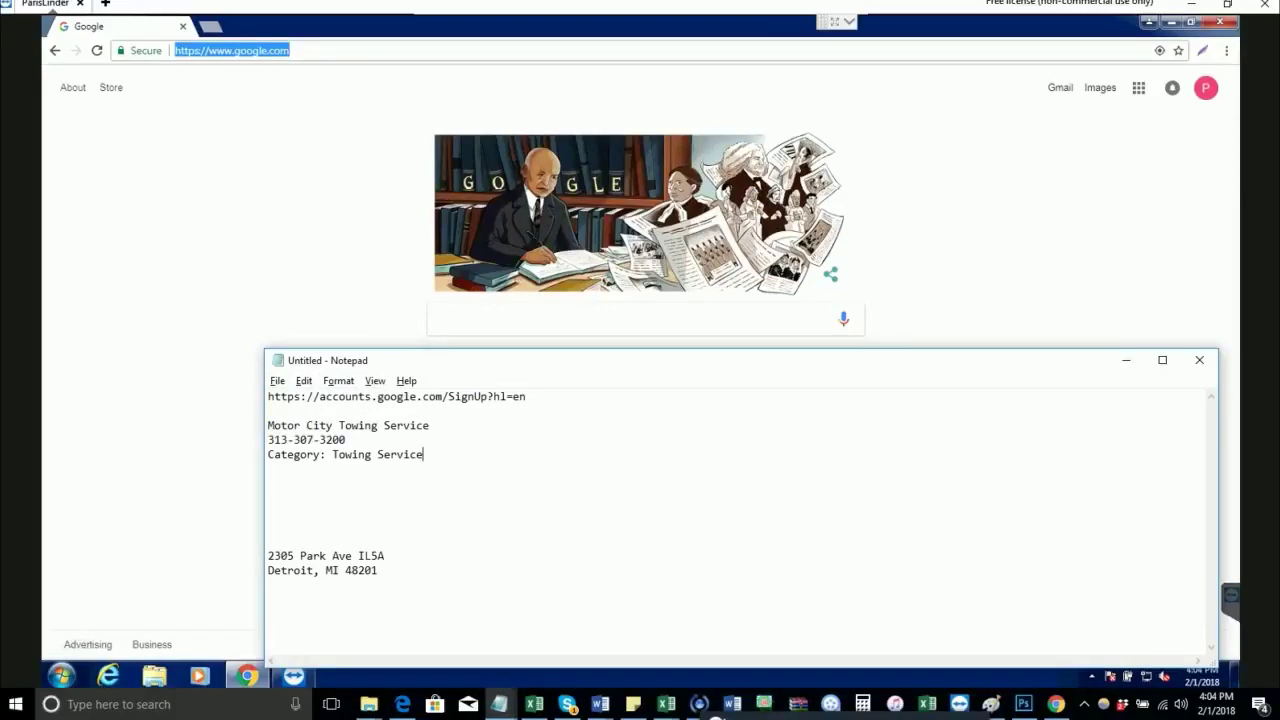
{"action": "key", "text": "shift+Home"}
{"action": "key", "text": "shift+Right"}
{"action": "key", "text": "shift+Right"}
{"action": "key", "text": "shift+Right"}
{"action": "key", "text": "shift+Right"}
{"action": "key", "text": "shift+Right"}
{"action": "key", "text": "Up"}
{"action": "key", "text": "Up"}
{"action": "key", "text": "Up"}
{"action": "key", "text": "Up"}
{"action": "key", "text": "End"}
{"action": "key", "text": "ctrl+shift+Left"}
{"action": "key", "text": "ctrl+shift+Left"}
{"action": "key", "text": "ctrl+shift+Left"}
{"action": "key", "text": "ctrl+shift+Left"}
{"action": "key", "text": "ctrl+shift+Left"}
{"action": "key", "text": "ctrl+shift+Left"}
{"action": "key", "text": "ctrl+shift+Left"}
{"action": "key", "text": "ctrl+shift+Left"}
{"action": "key", "text": "ctrl+shift+Left"}
{"action": "key", "text": "ctrl+shift+Left"}
{"action": "key", "text": "ctrl+c"}
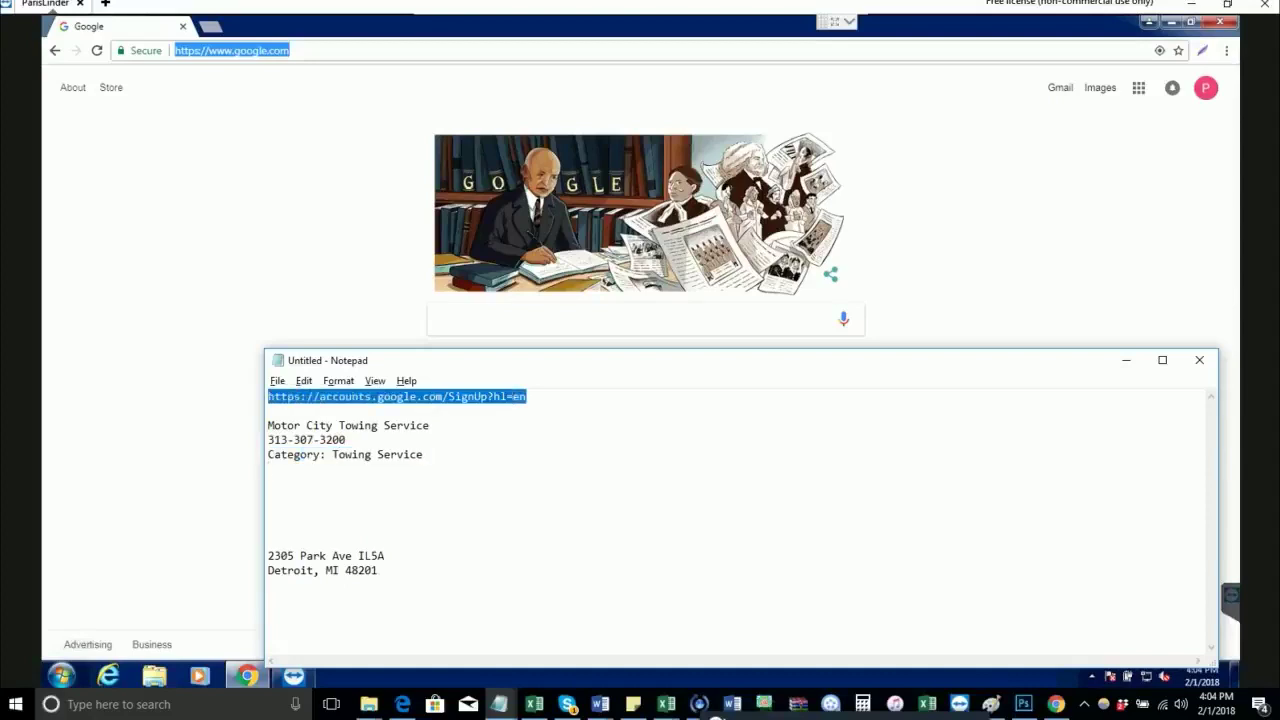
Step: Paste the sign-up URL into Chrome's address bar and load the Create your Google Account page
{"action": "key", "text": "alt+Tab"}
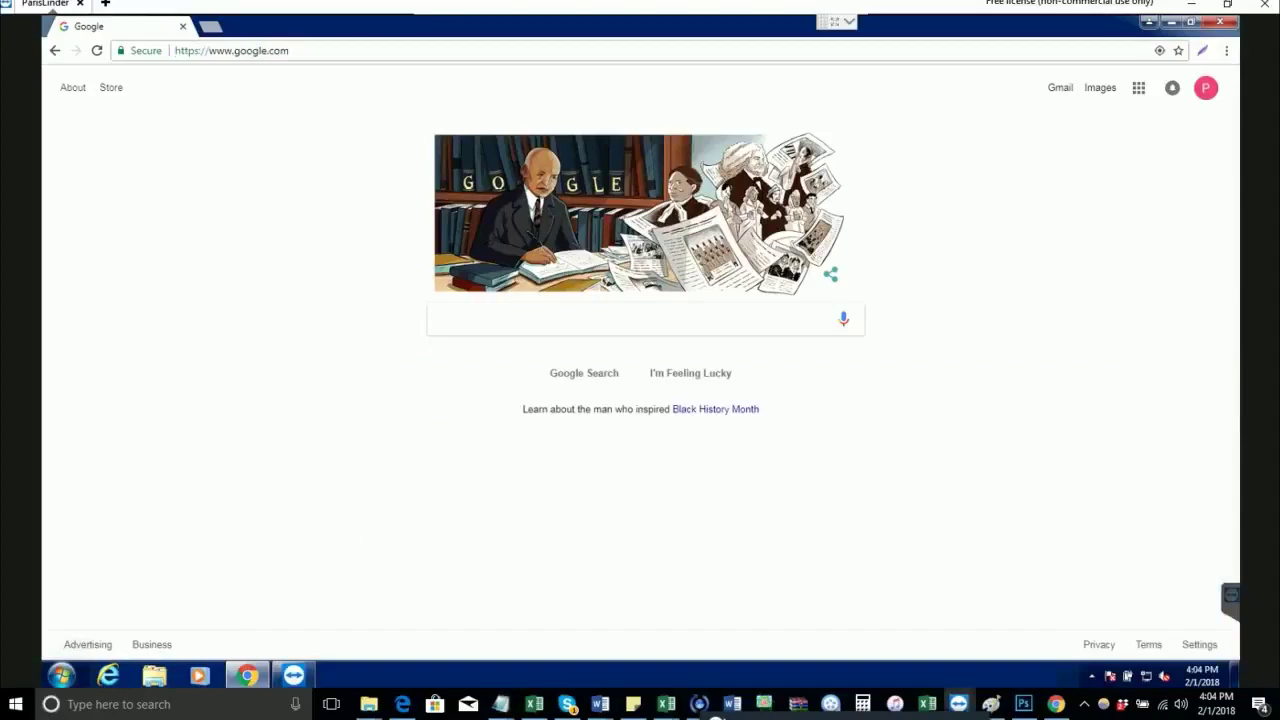
{"action": "double_click", "coordinate": [249, 50]}
{"action": "key", "text": "ctrl+v"}
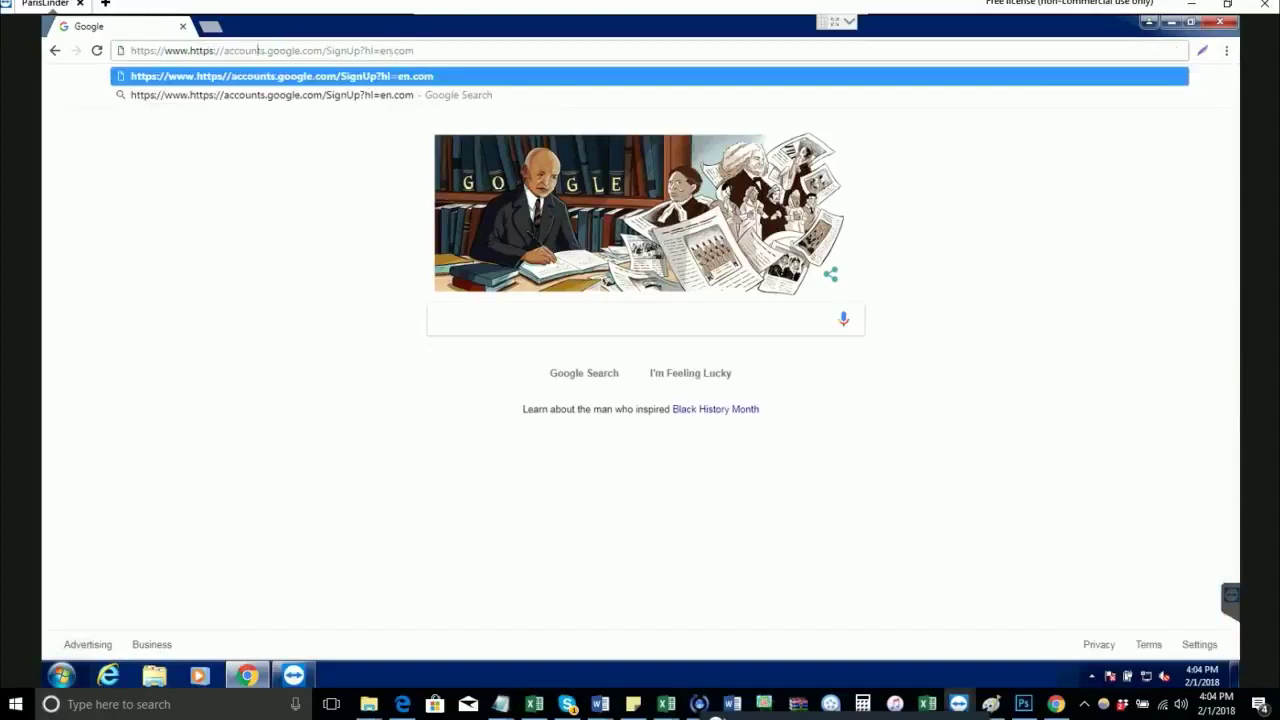
{"action": "triple_click", "coordinate": [258, 50]}
{"action": "key", "text": "ctrl+v"}
{"action": "key", "text": "Return"}
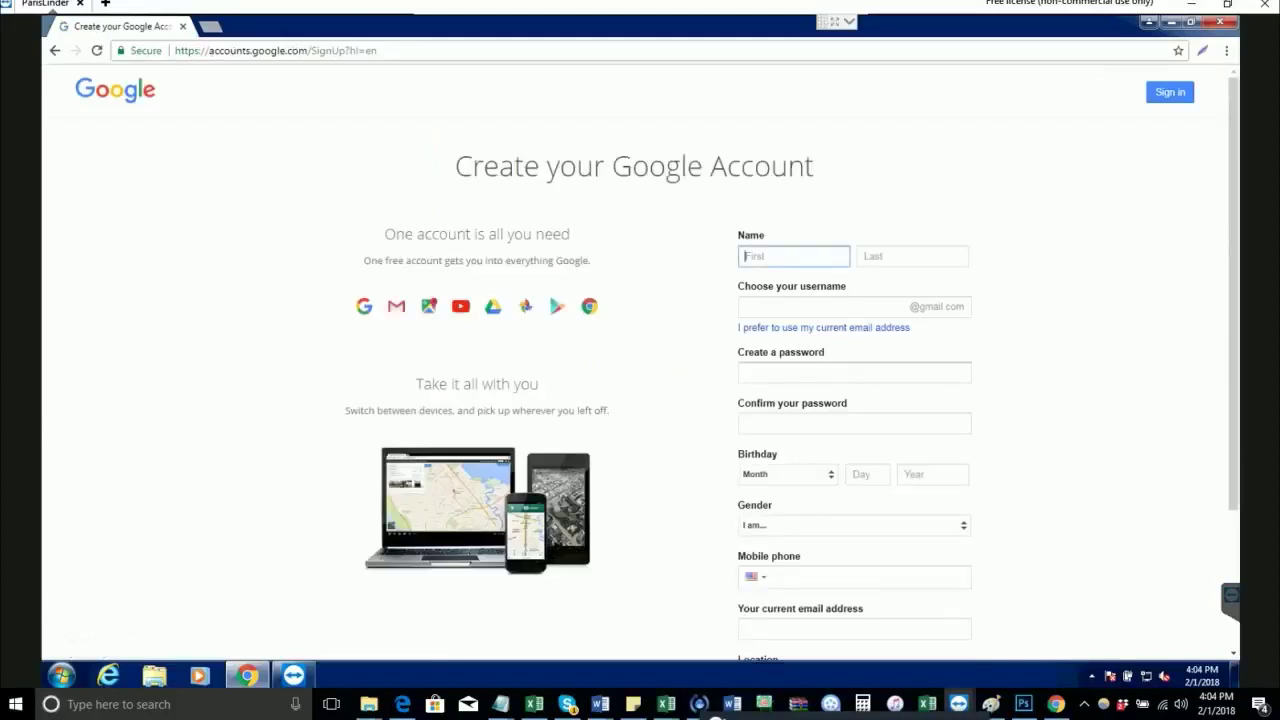
Step: Enter the account holder's first and last name in the sign-up form
{"action": "type", "text": "John"}
{"action": "key", "text": "Tab"}
{"action": "type", "text": "S"}
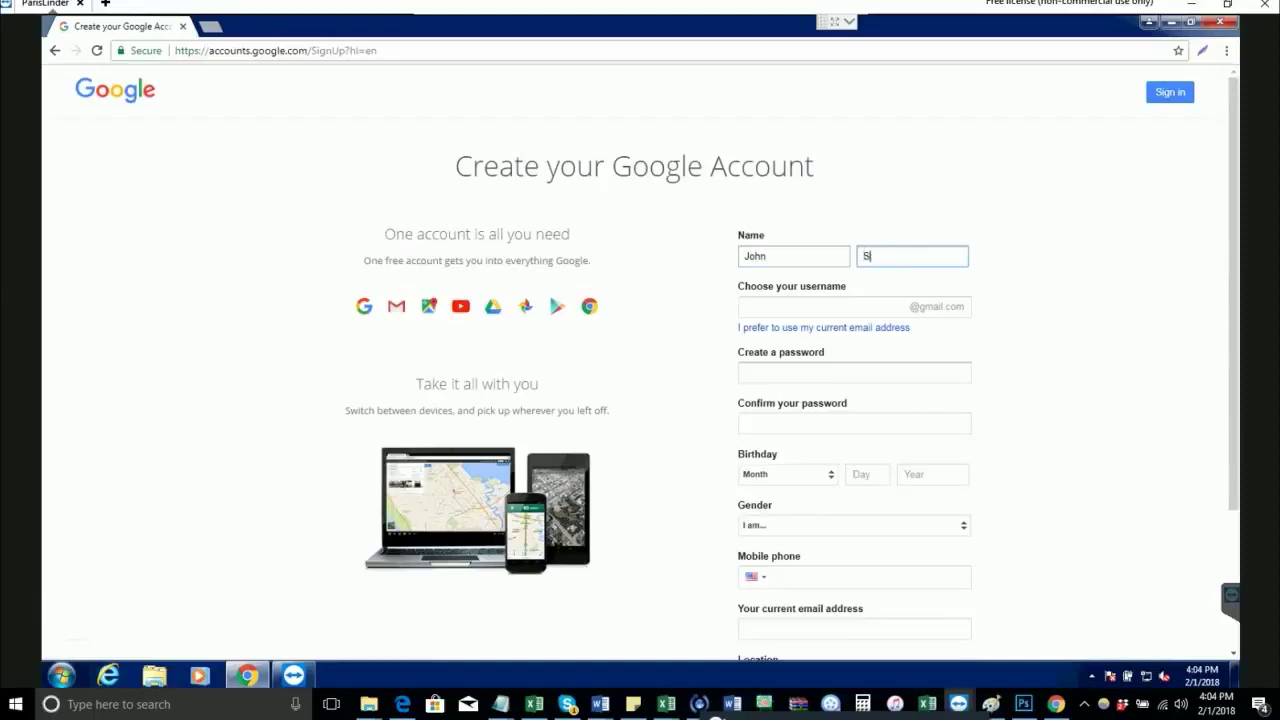
{"action": "type", "text": "mith"}
{"action": "key", "text": "Tab"}
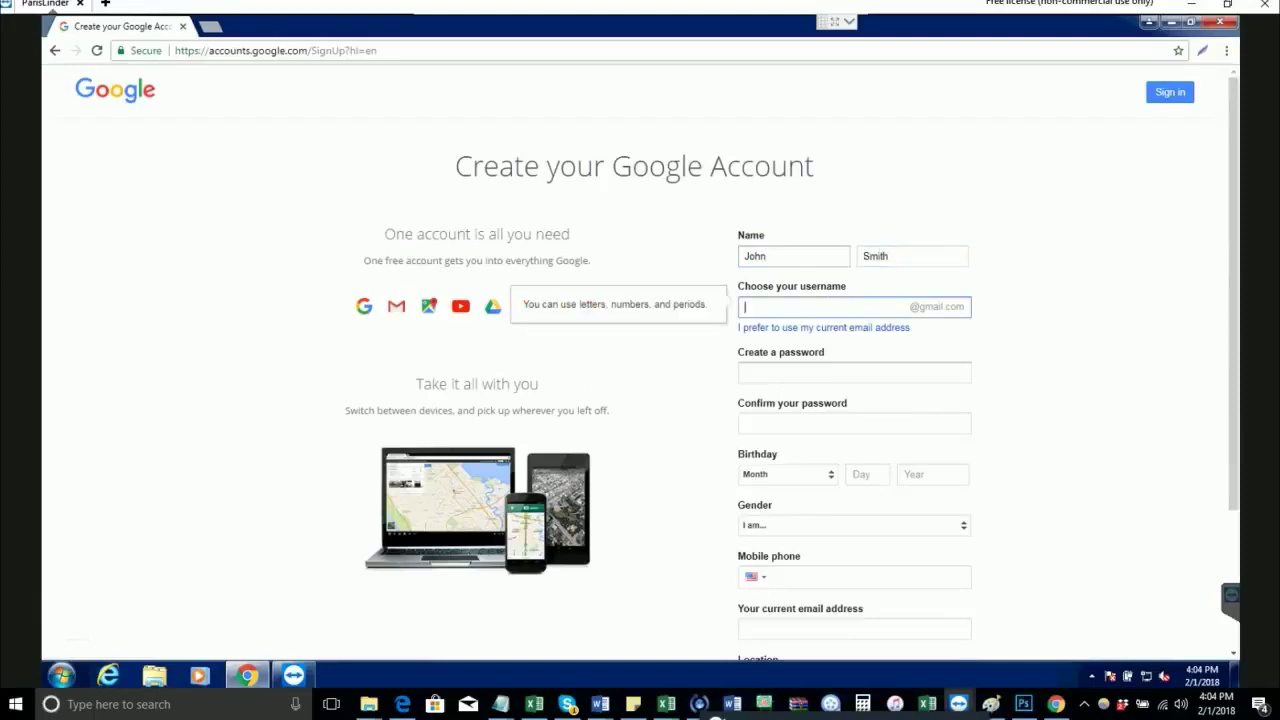
Step: Look up the business name, Motor City Towing Service, in the Notepad notes
{"action": "key", "text": "alt+Tab"}
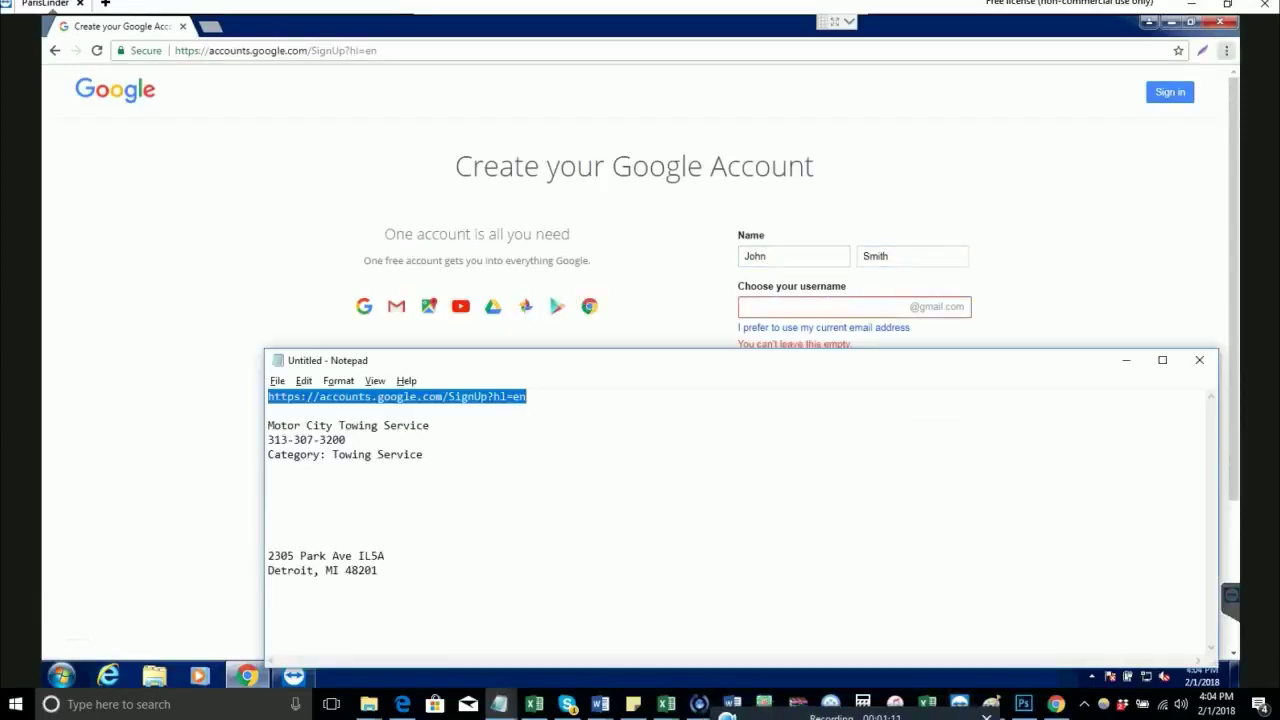
{"action": "key", "text": "alt+Tab"}
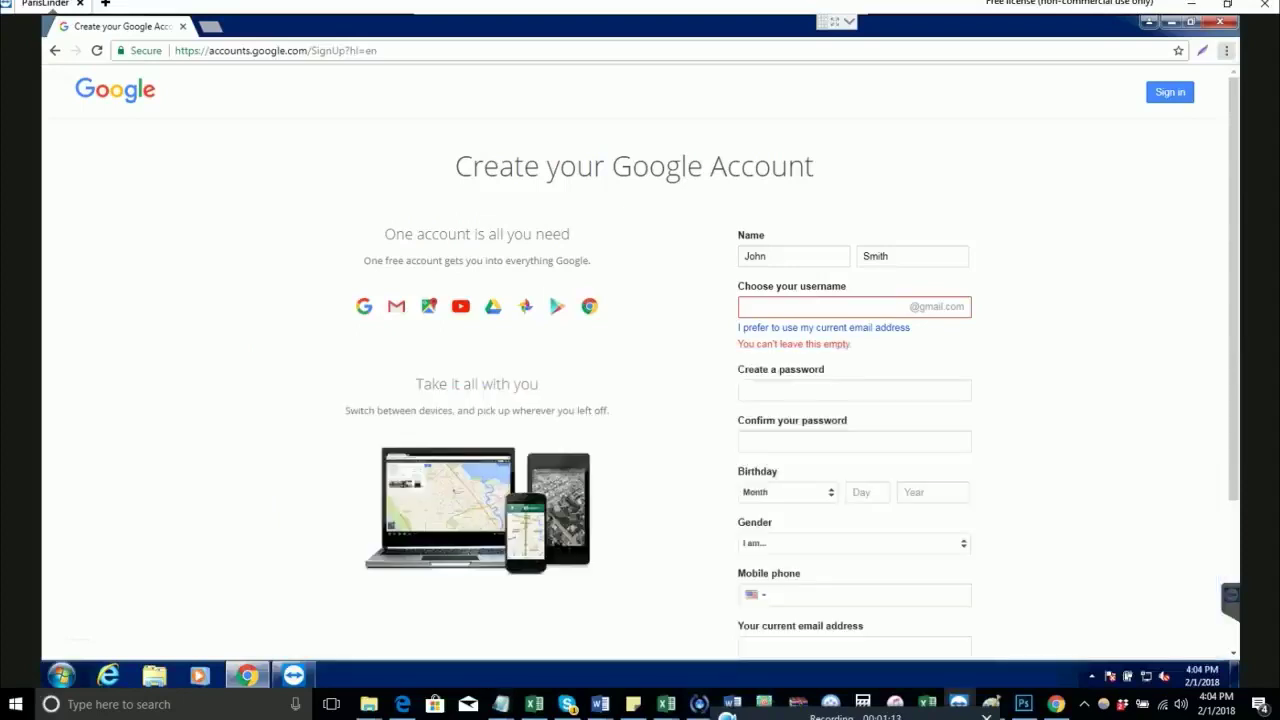
{"action": "left_click", "coordinate": [760, 307]}
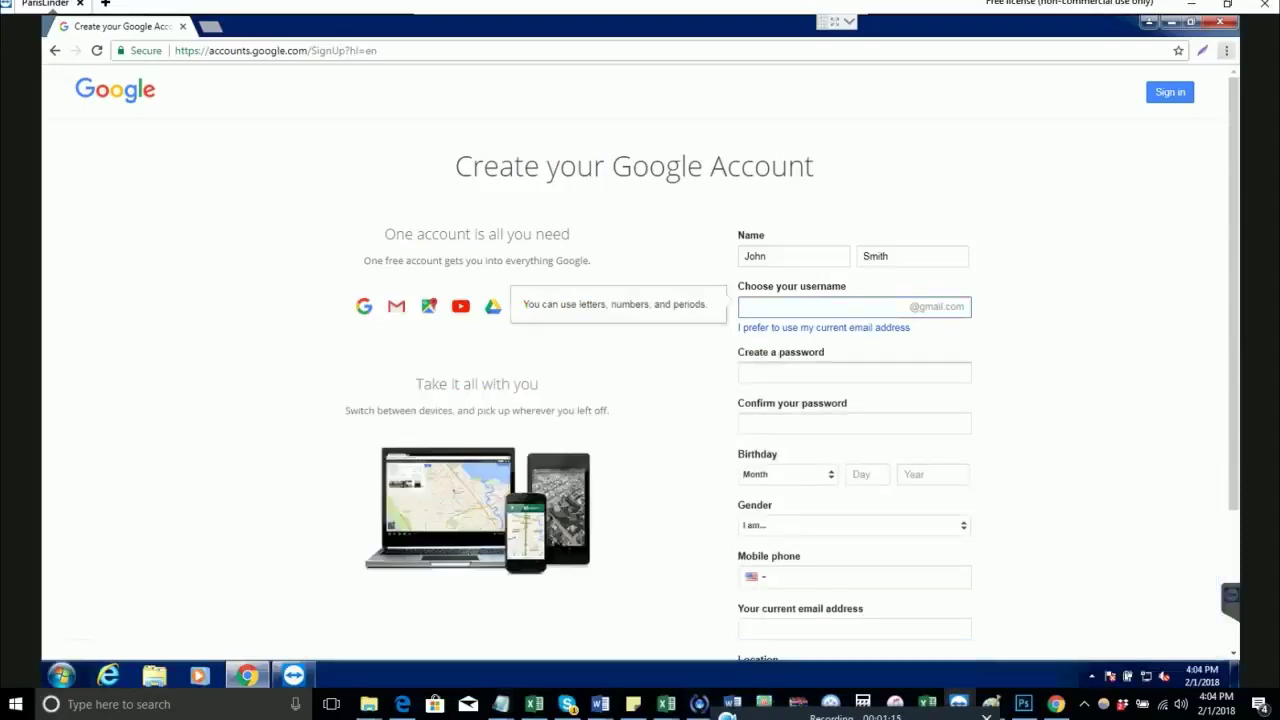
{"action": "key", "text": "alt+Tab"}
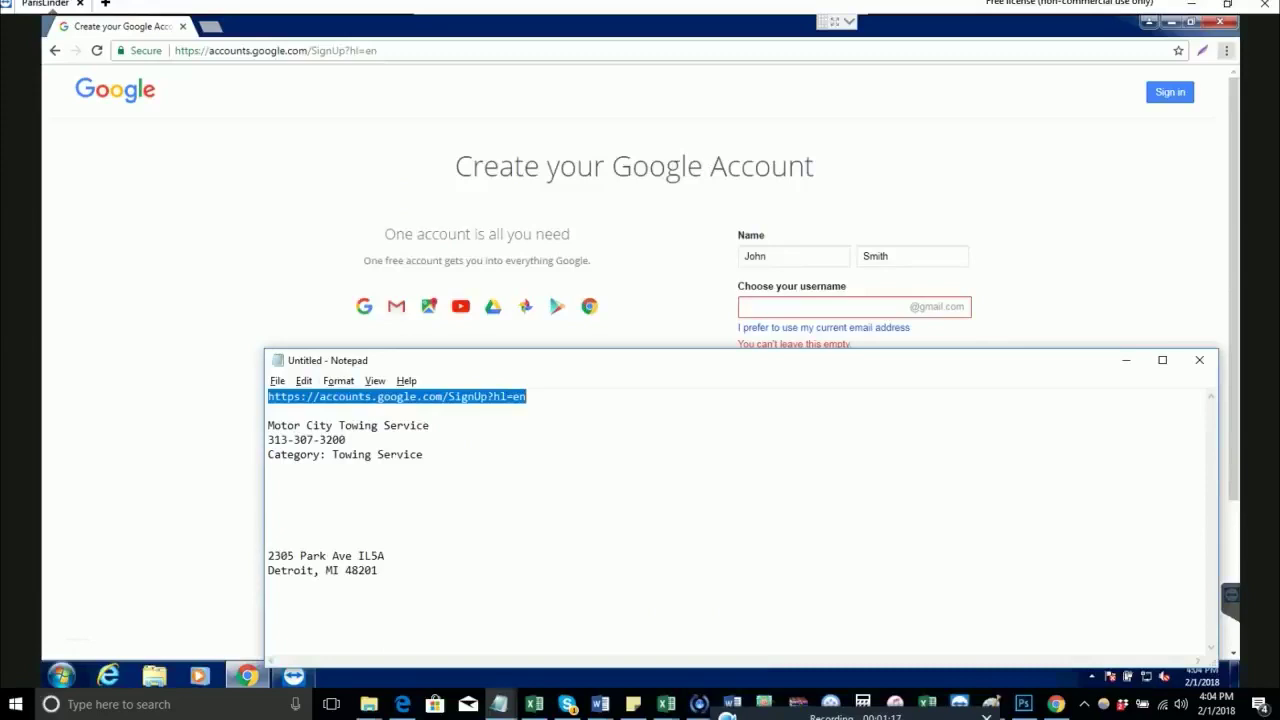
{"action": "left_click_drag", "start_coordinate": [430, 425], "coordinate": [268, 425]}
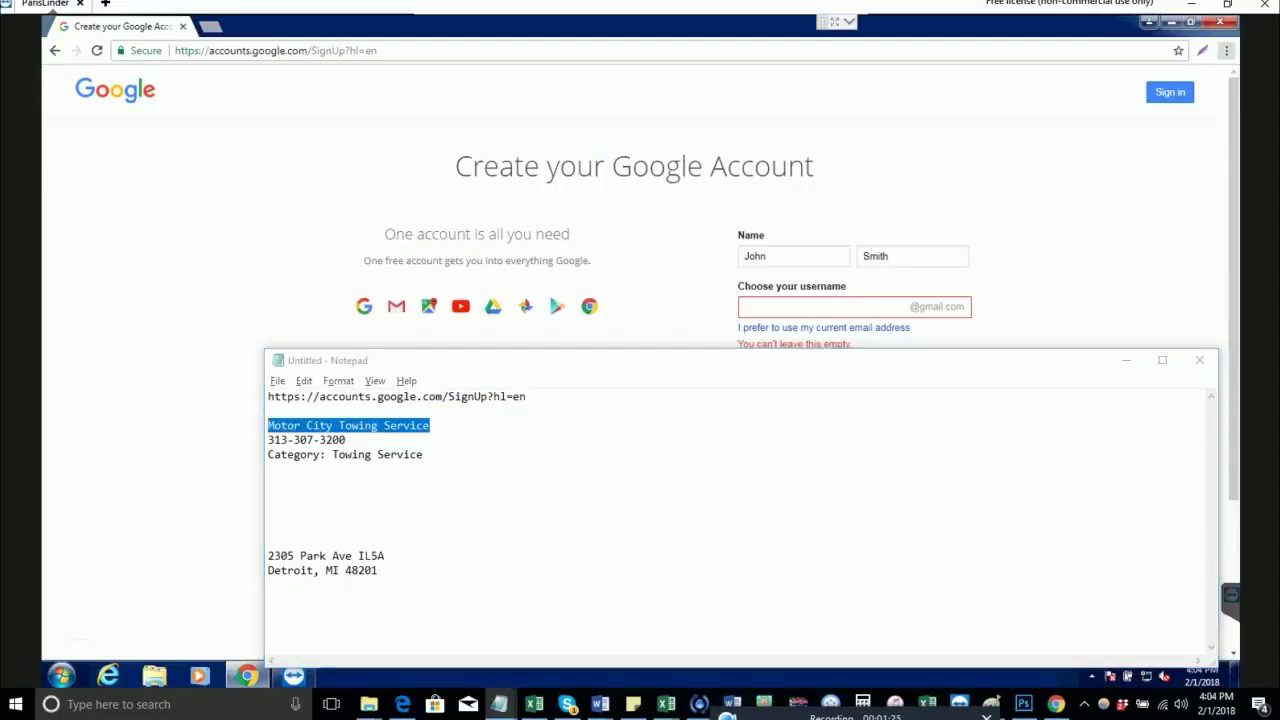
{"action": "key", "text": "alt+Tab"}
{"action": "left_click", "coordinate": [800, 307]}
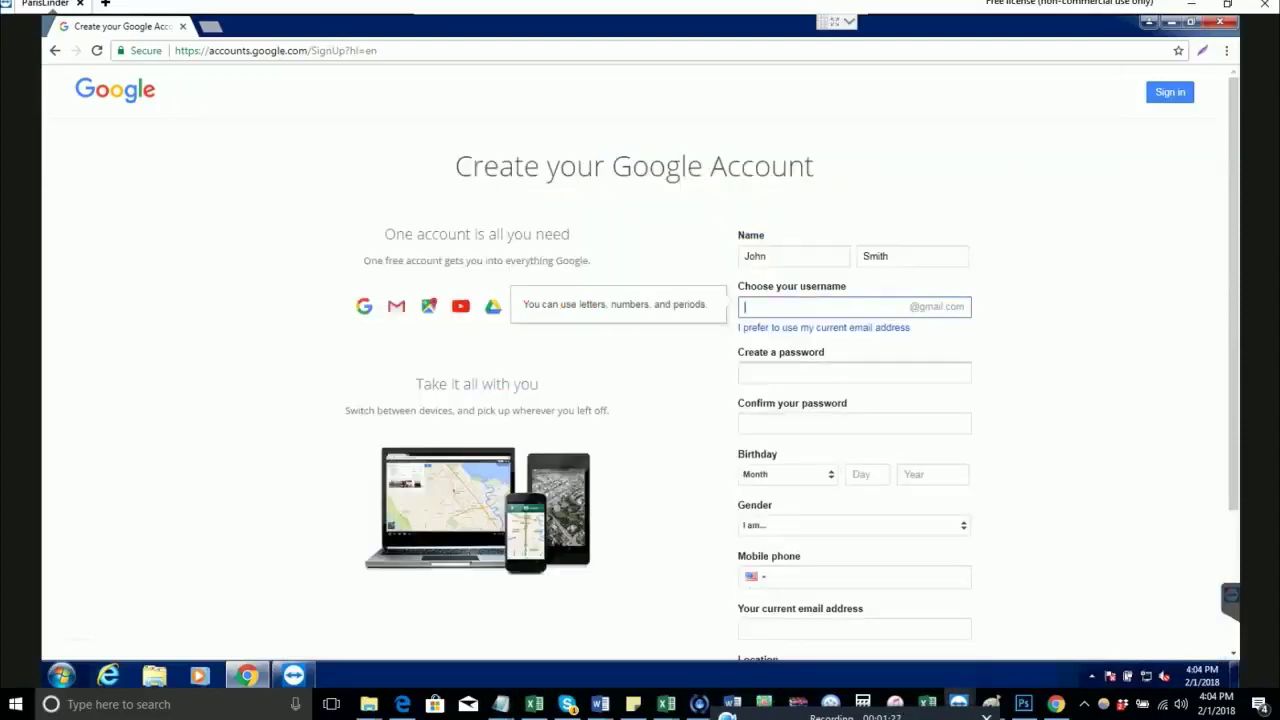
{"action": "key", "text": "Tab"}
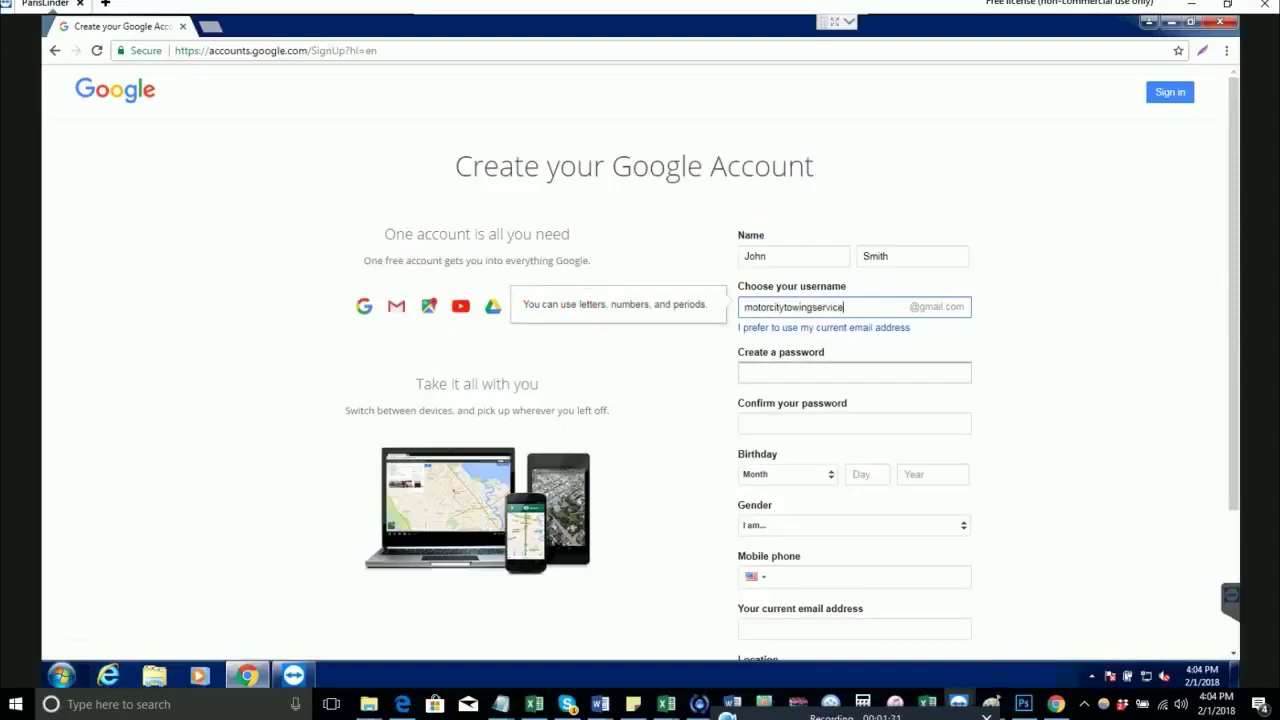
{"action": "key", "text": "Tab"}
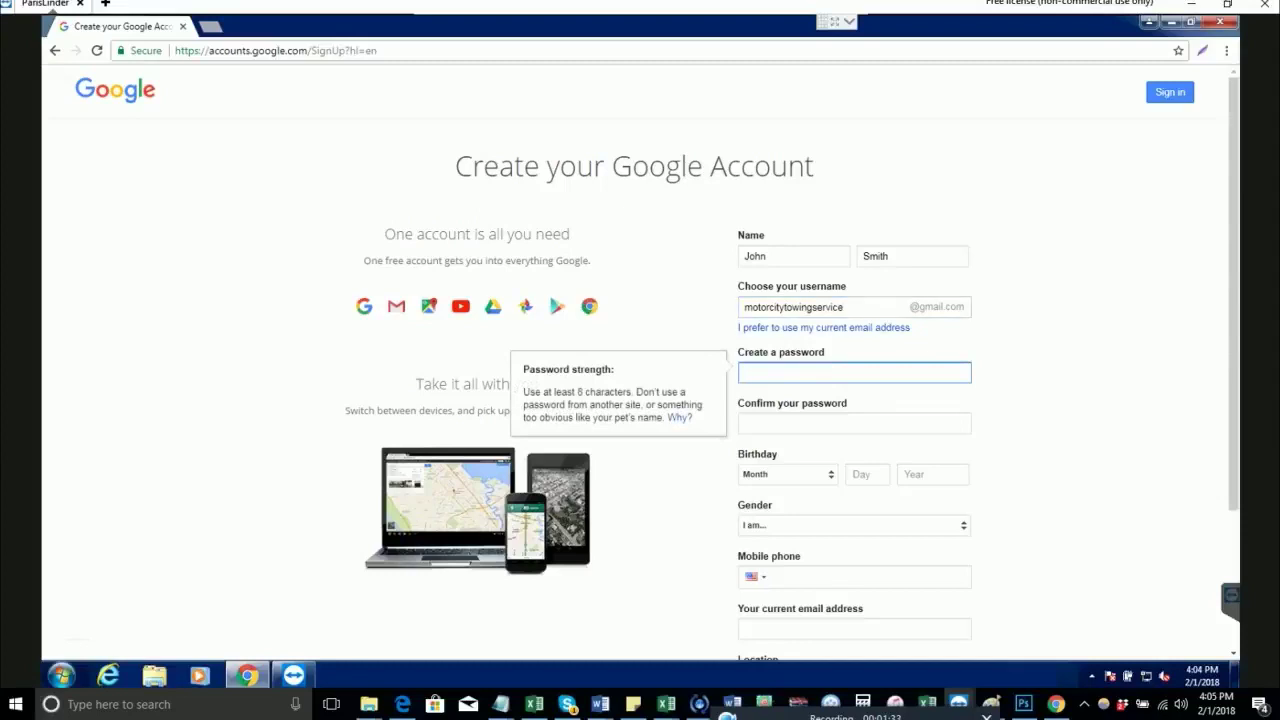
{"action": "left_click", "coordinate": [850, 307]}
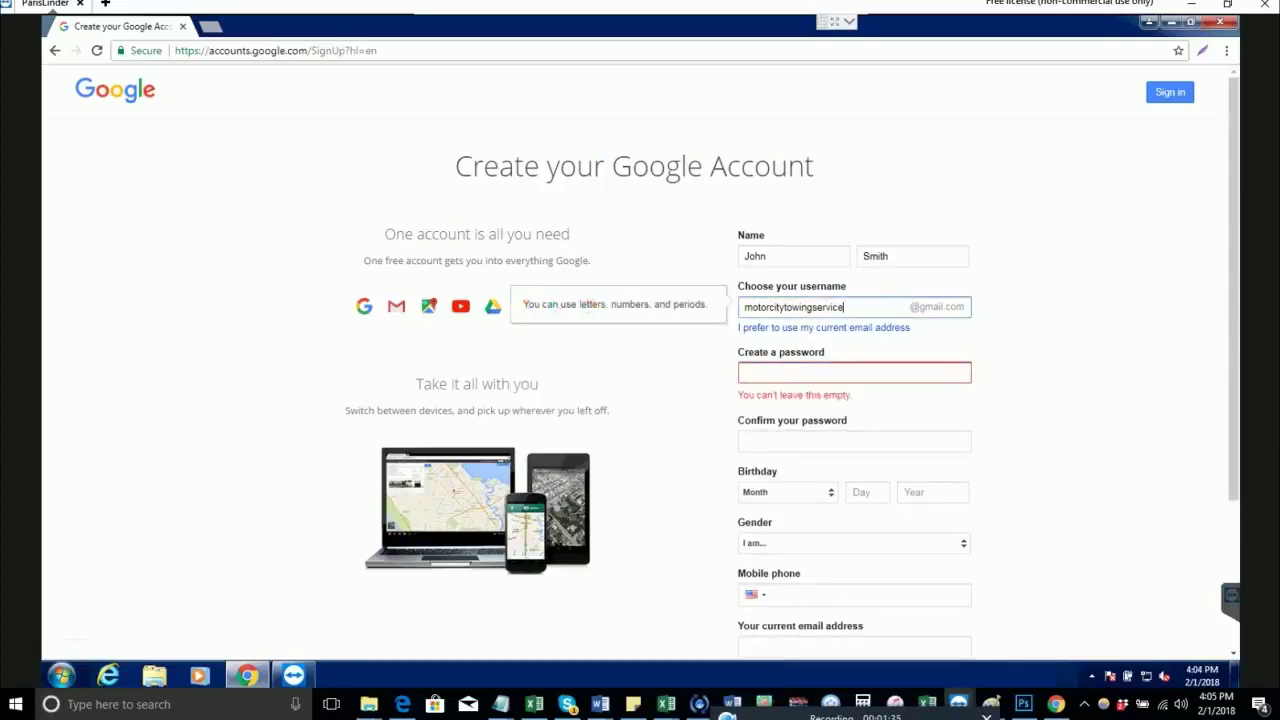
{"action": "type", "text": "324"}
{"action": "key", "text": "BackSpace"}
{"action": "key", "text": "BackSpace"}
{"action": "key", "text": "BackSpace"}
{"action": "key", "text": "ctrl+a"}
{"action": "key", "text": "ctrl+c"}
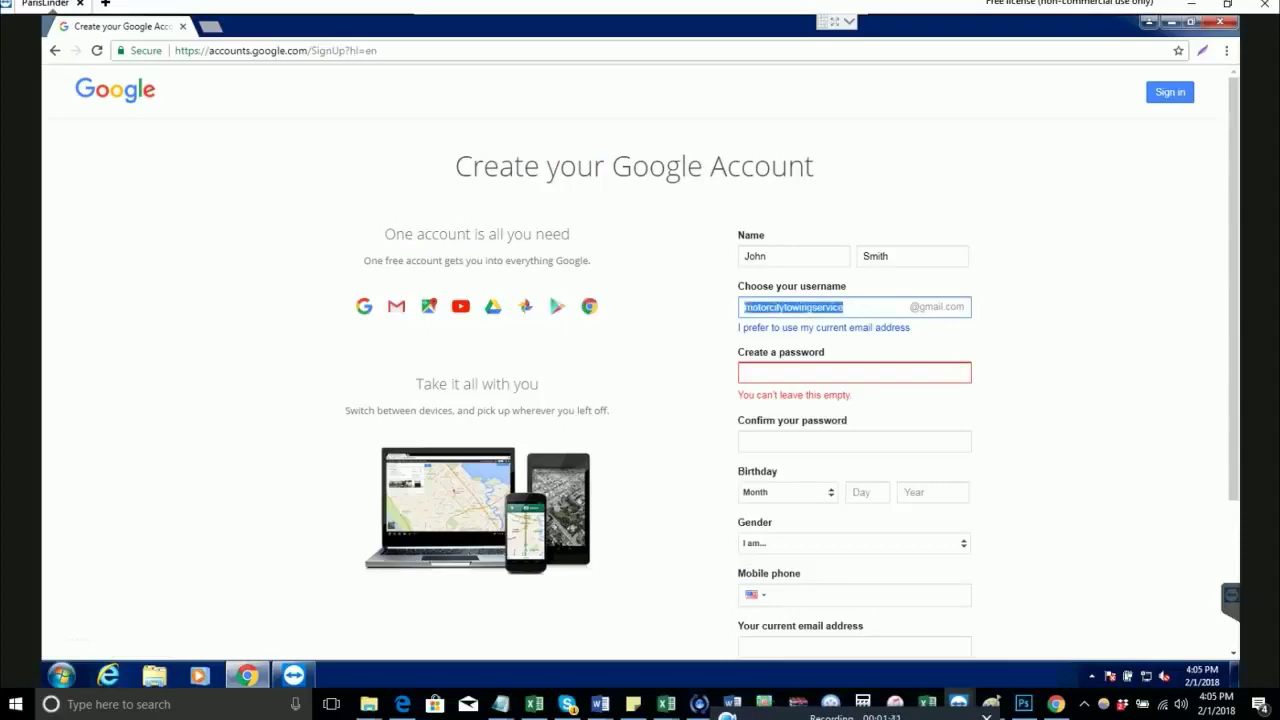
{"action": "left_click", "coordinate": [120, 704]}
{"action": "type", "text": "n"}
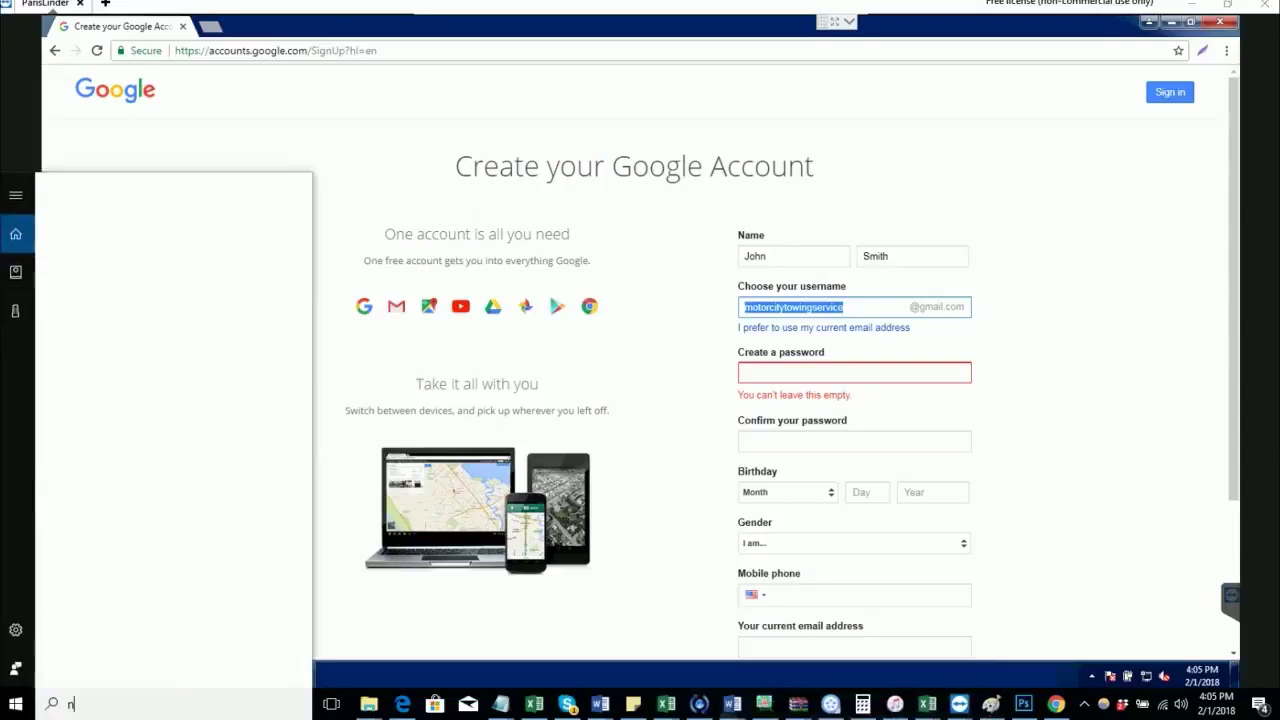
{"action": "type", "text": "otepad"}
{"action": "key", "text": "Return"}
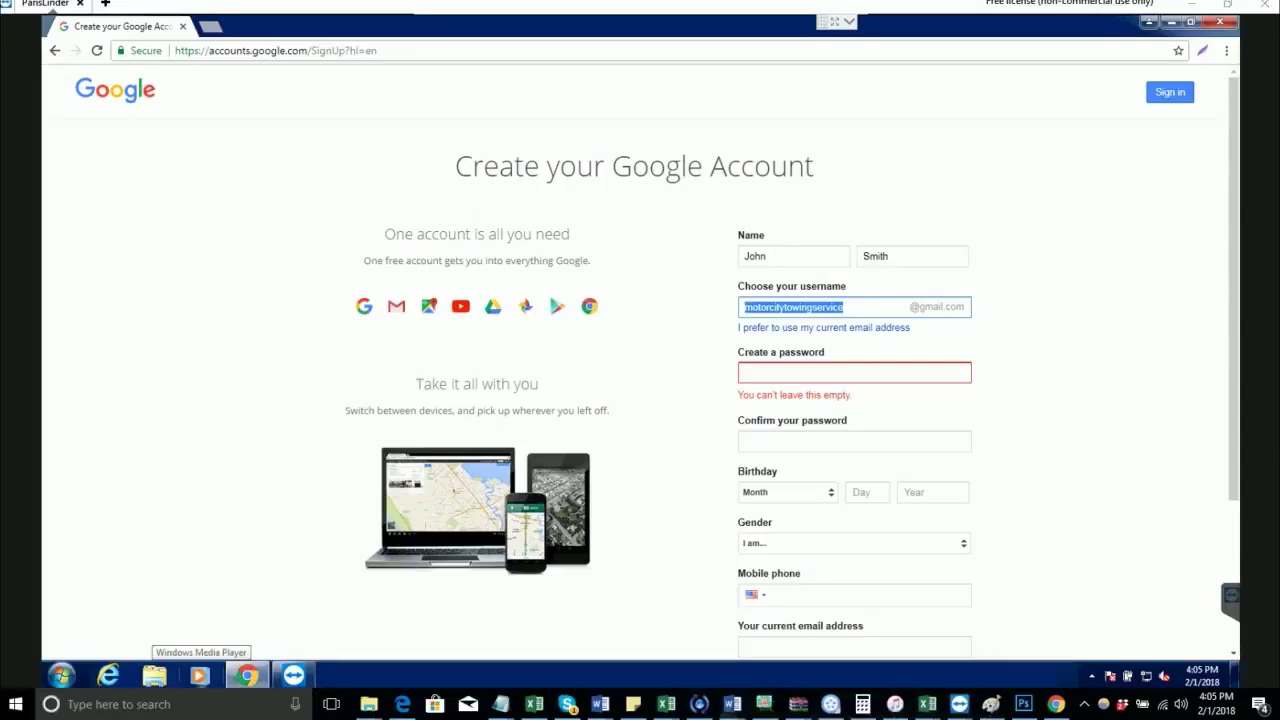
{"action": "key", "text": "ctrl+v"}
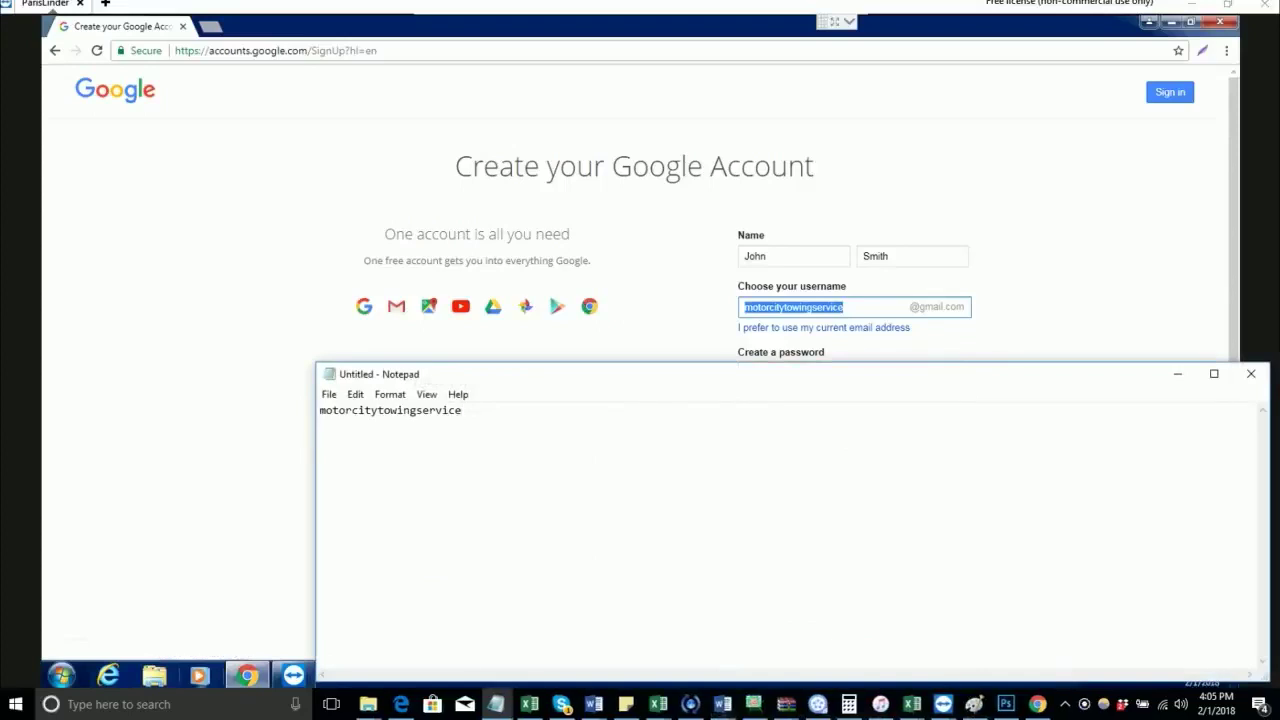
{"action": "type", "text": "@gmail.com"}
{"action": "key", "text": "Return"}
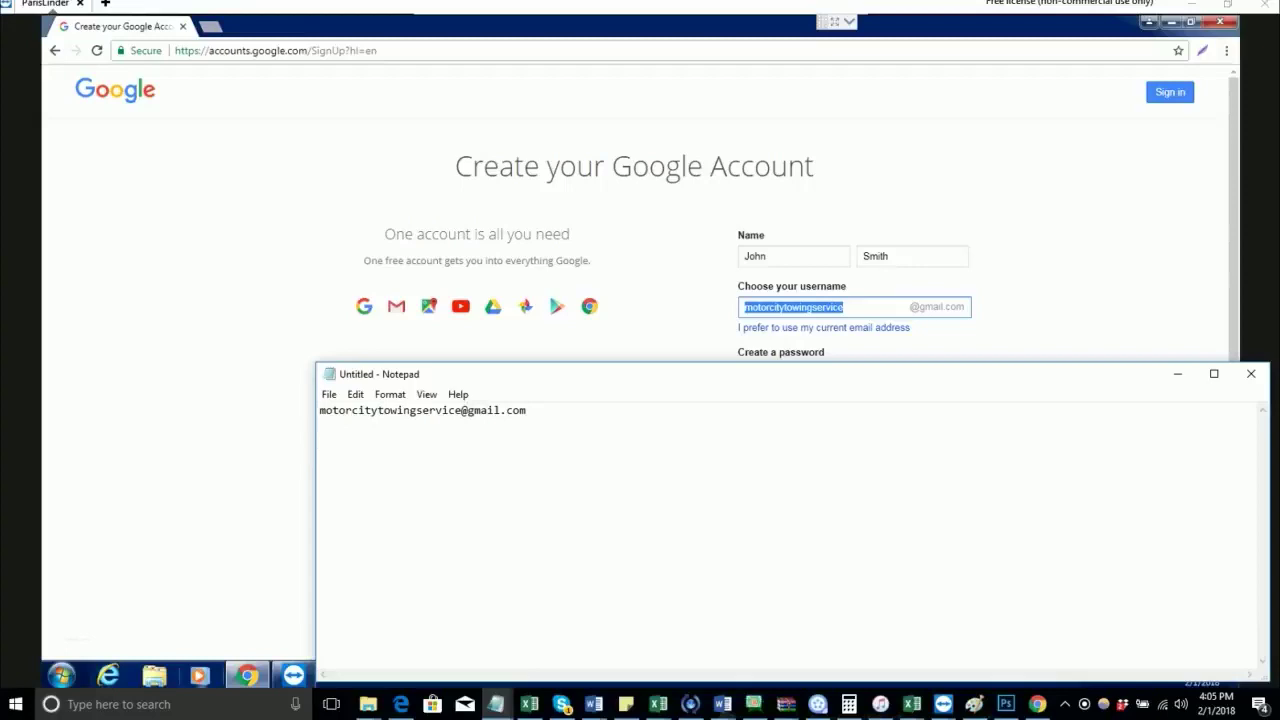
{"action": "key", "text": "alt+Tab"}
{"action": "key", "text": "Tab"}
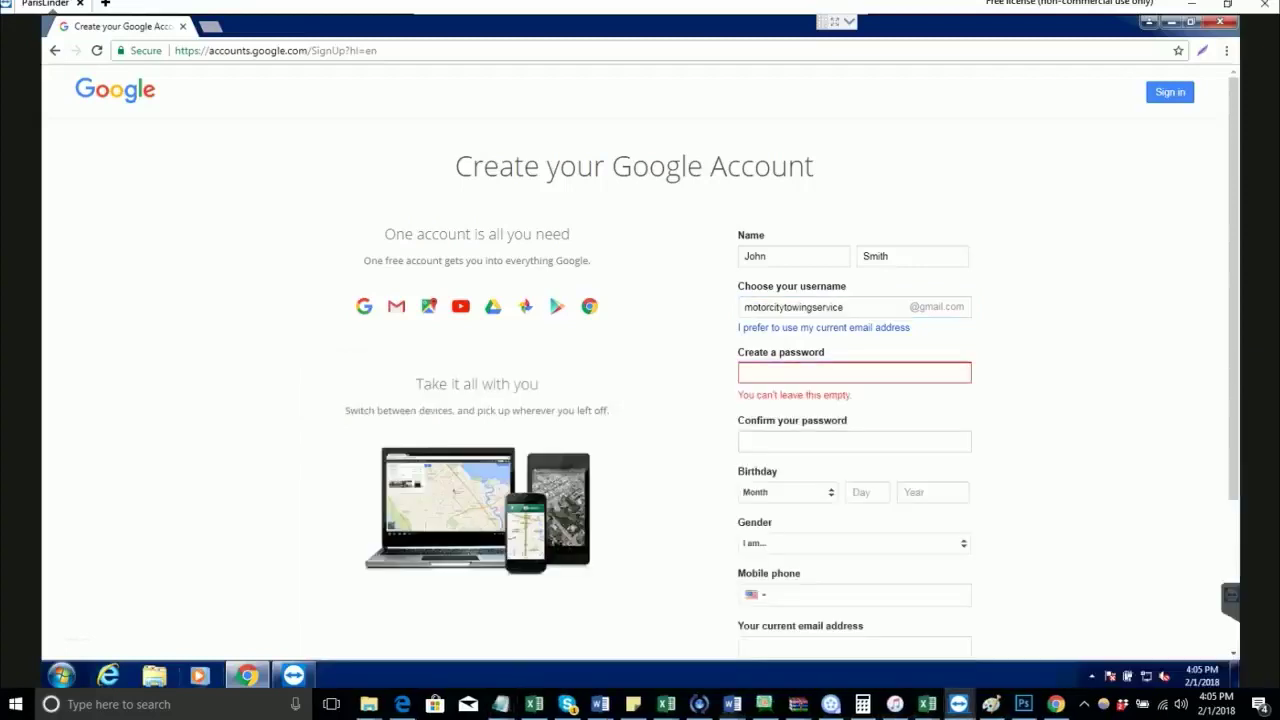
Step: Type the account password into the form and add a password line to the Notepad note
{"action": "left_click", "coordinate": [854, 372]}
{"action": "type", "text": "•••••••"}
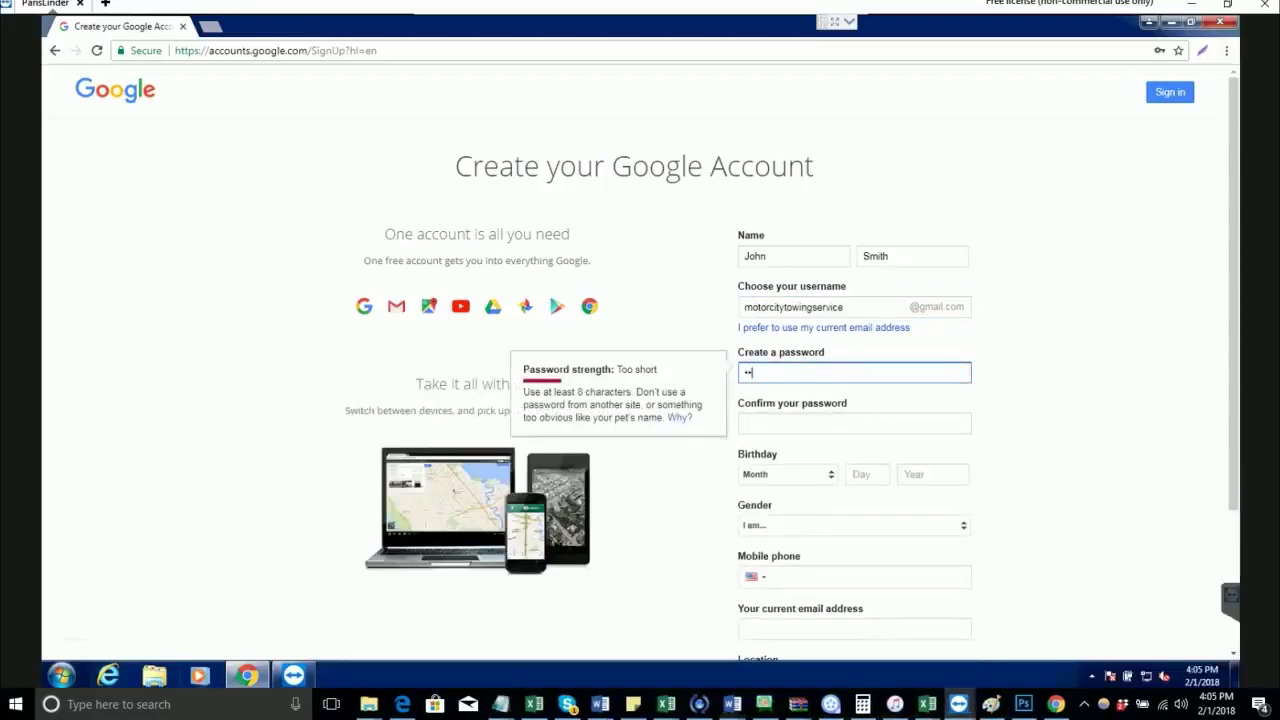
{"action": "type", "text": "•"}
{"action": "key", "text": "Tab"}
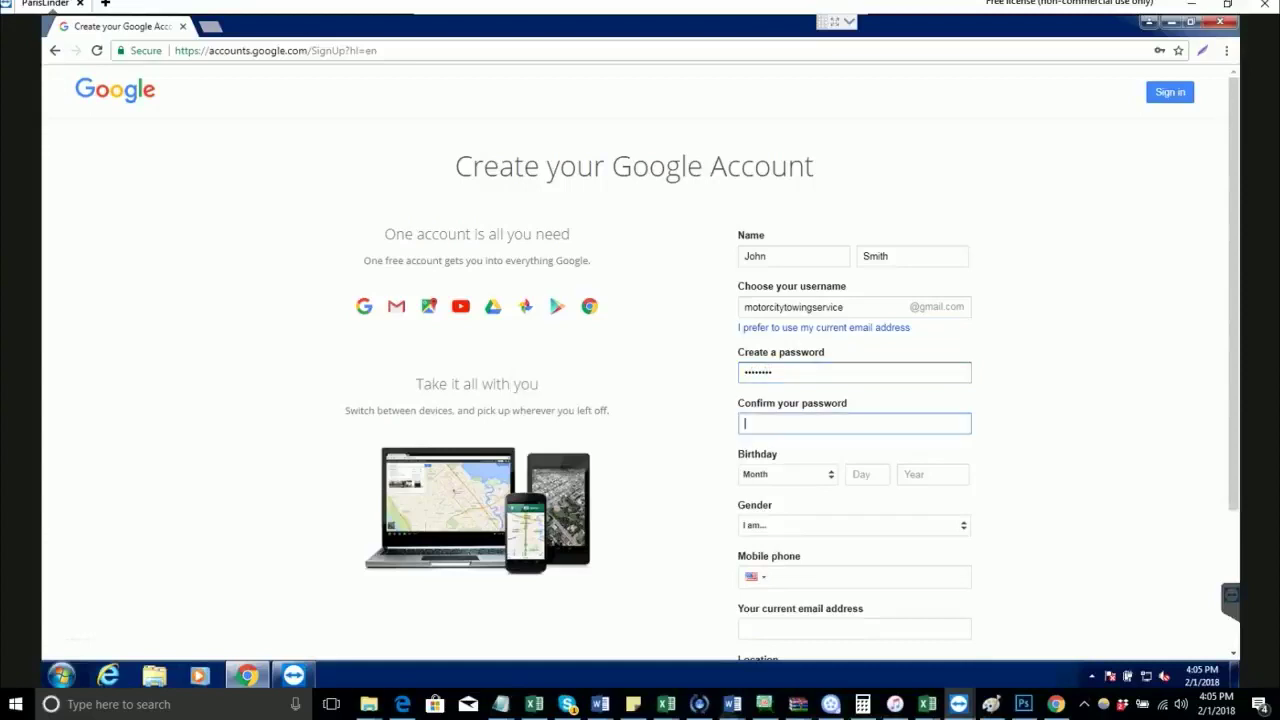
{"action": "type", "text": "••••••••"}
{"action": "key", "text": "alt+Tab"}
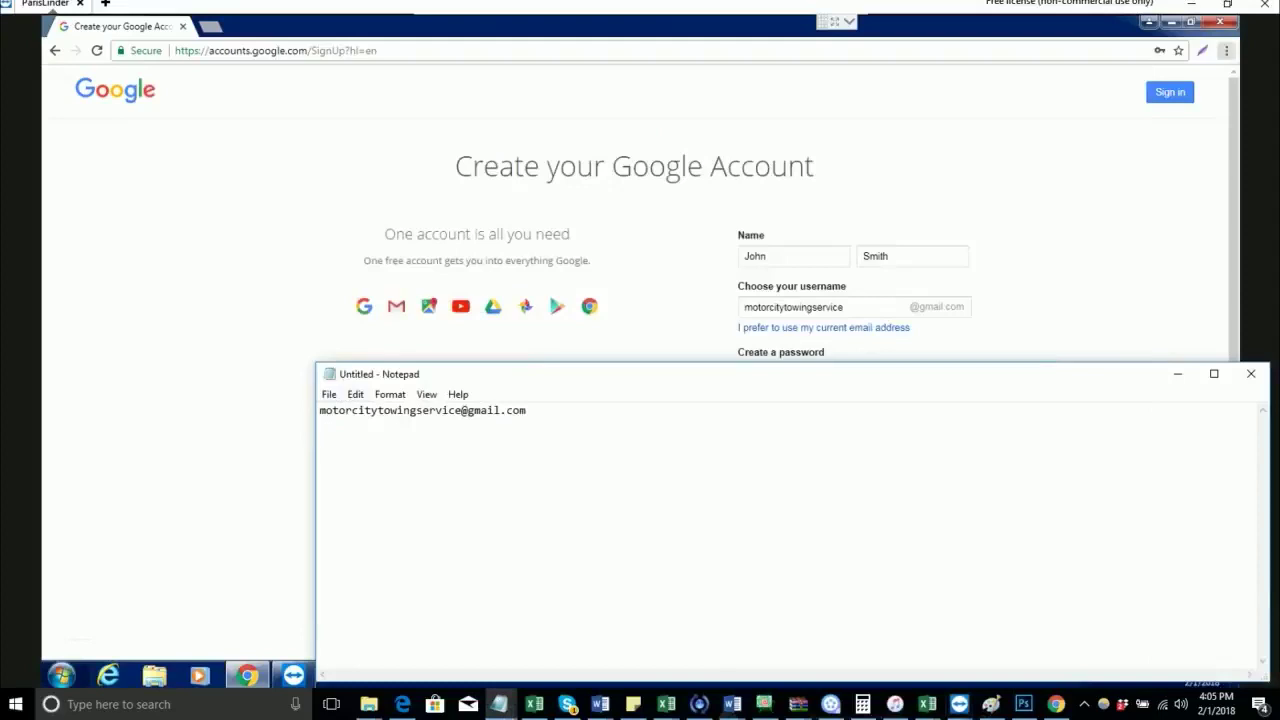
{"action": "type", "text": "password"}
Step: Choose March, enter day 22 and year 1988, and pick Male from the Gender list
{"action": "key", "text": "alt+Tab"}
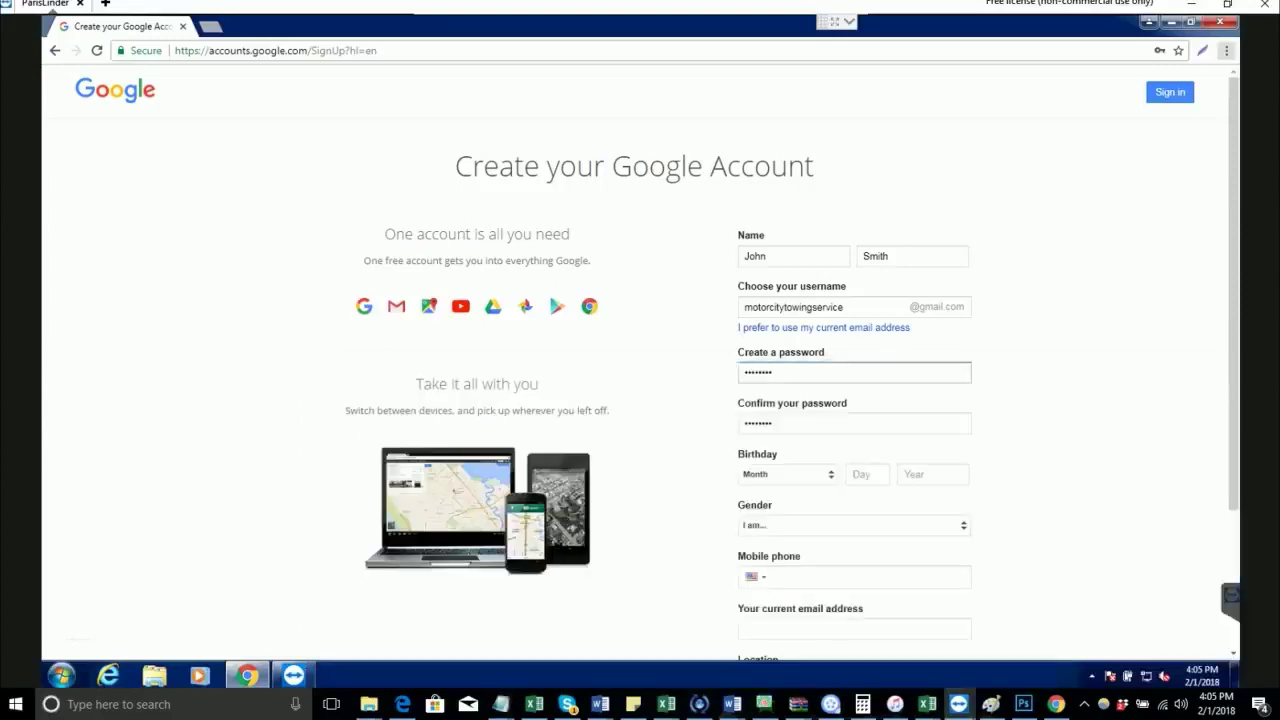
{"action": "left_click", "coordinate": [785, 474]}
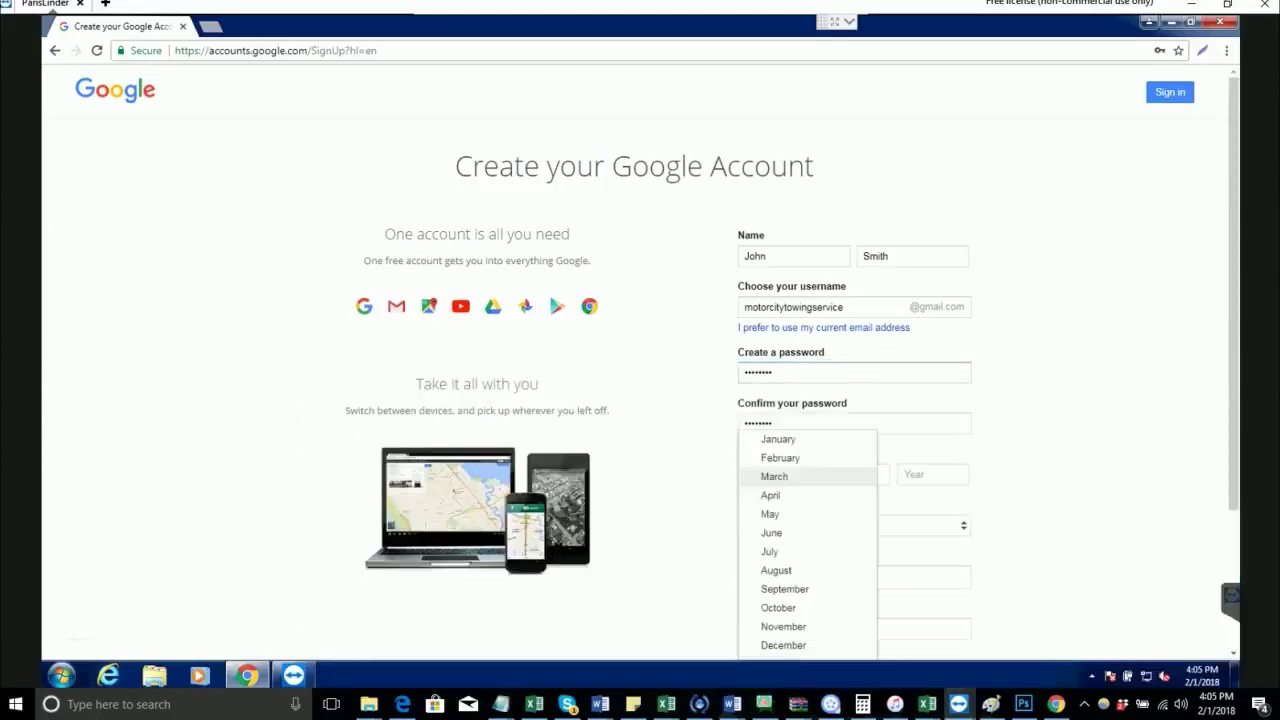
{"action": "key", "text": "Return"}
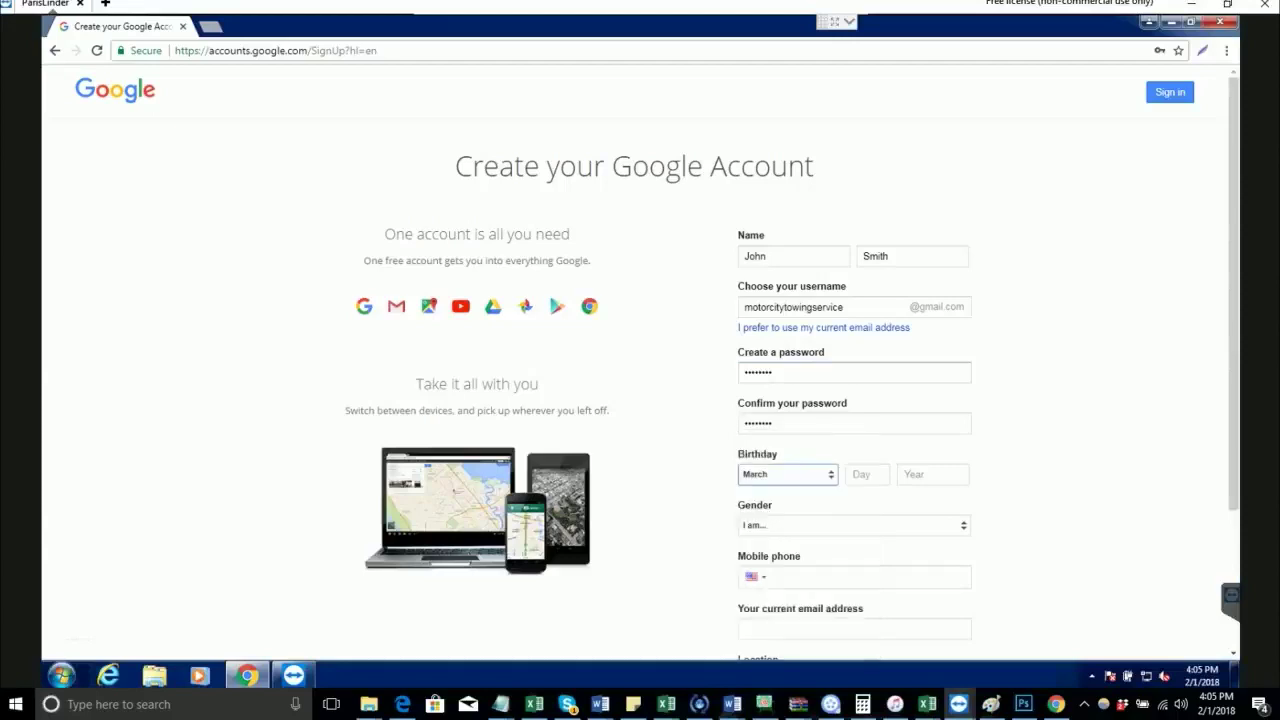
{"action": "left_click", "coordinate": [866, 474]}
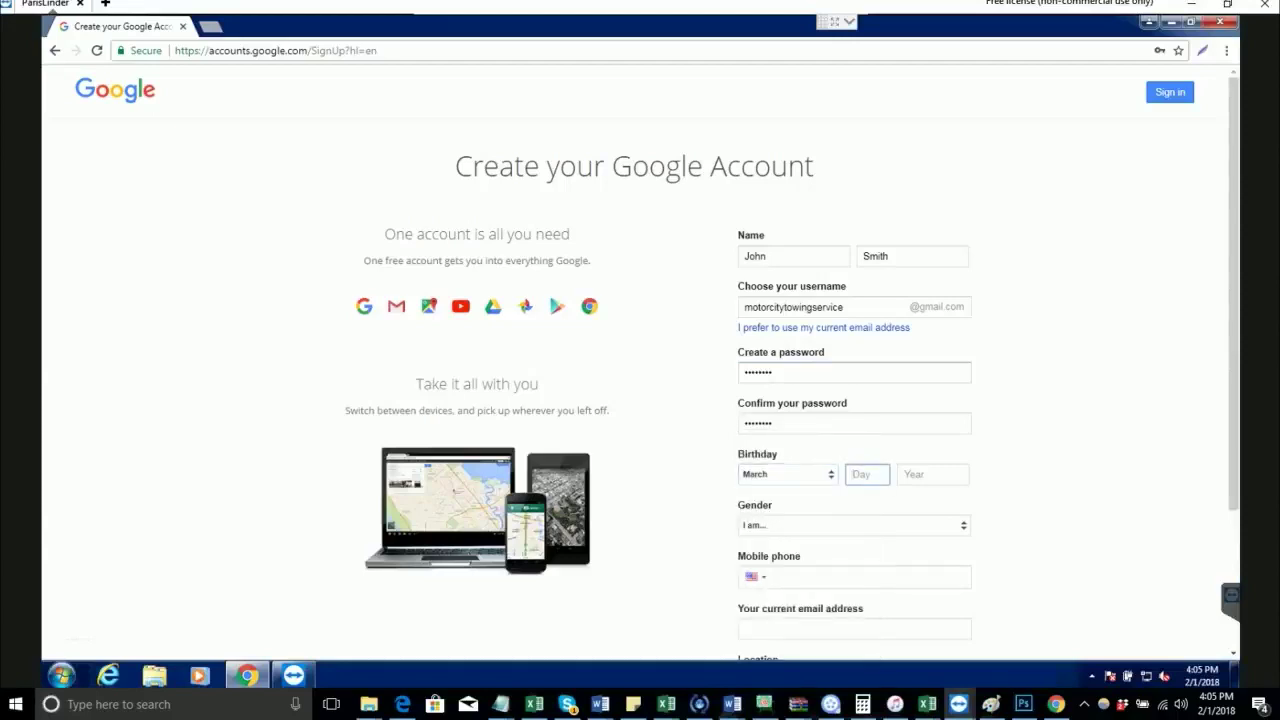
{"action": "type", "text": "22"}
{"action": "key", "text": "Tab"}
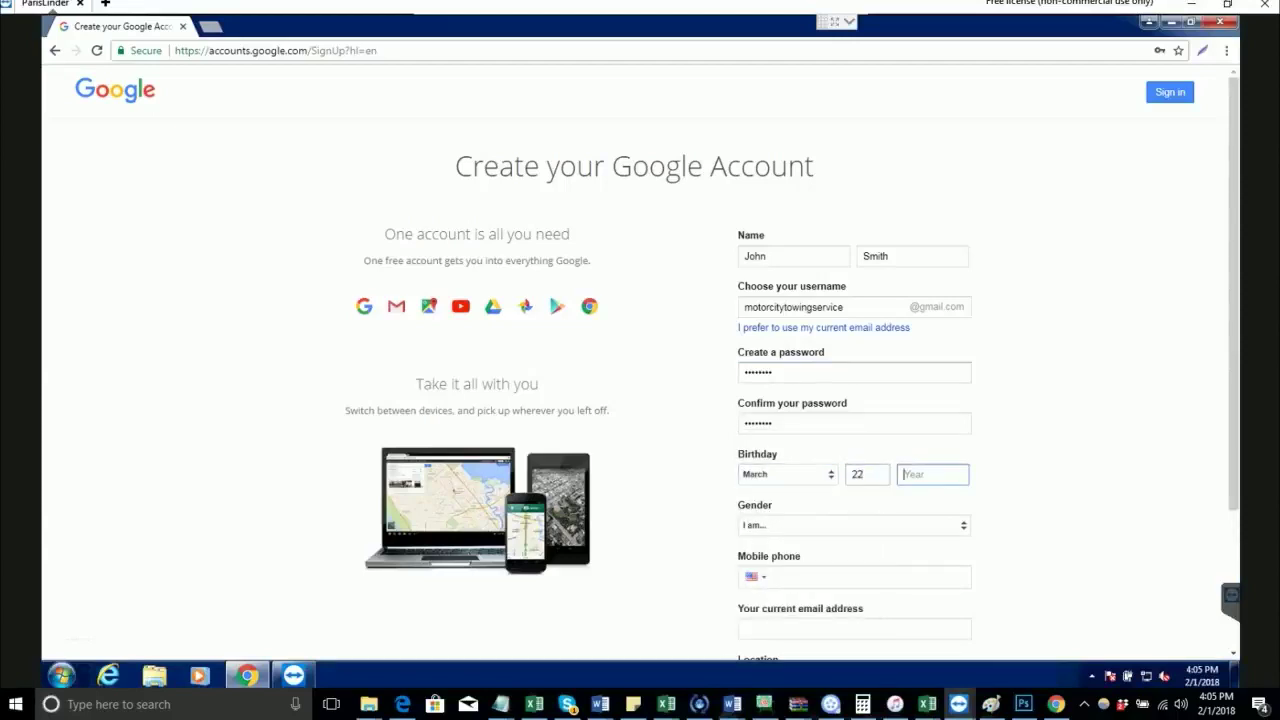
{"action": "type", "text": "1988"}
{"action": "scroll", "coordinate": [640, 360], "scroll_direction": "down", "scroll_amount": 2}
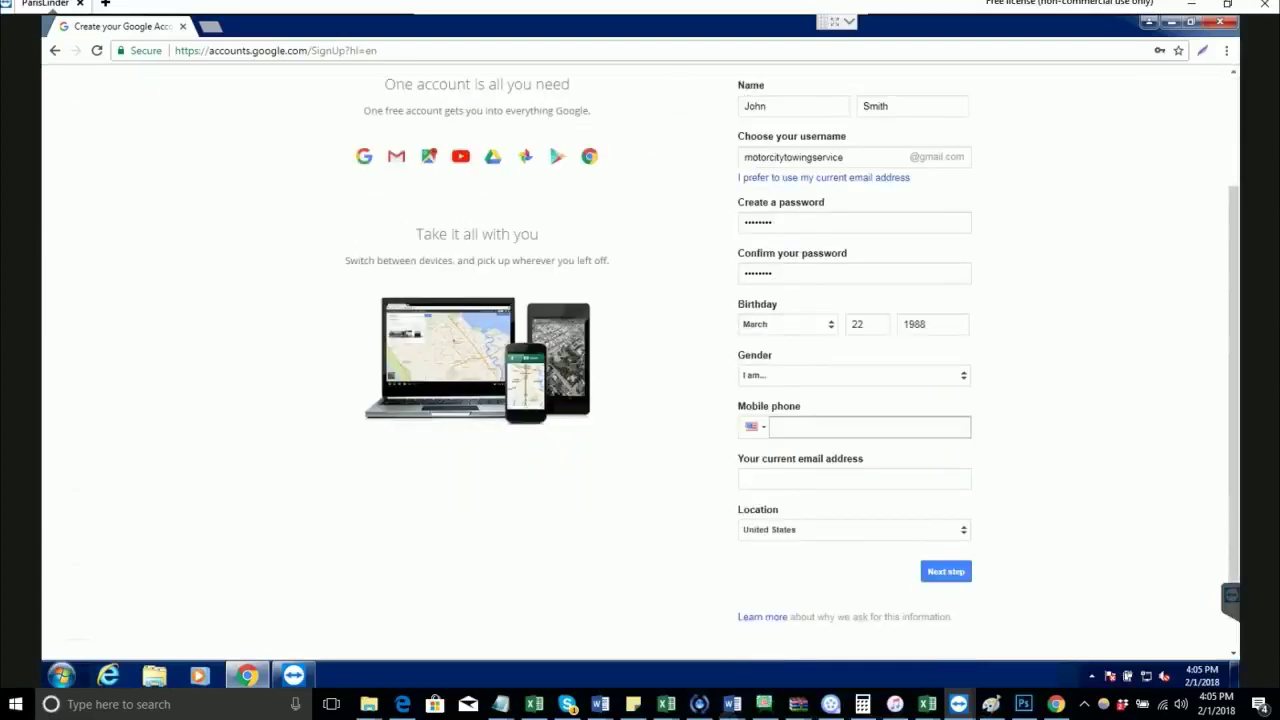
{"action": "left_click", "coordinate": [853, 375]}
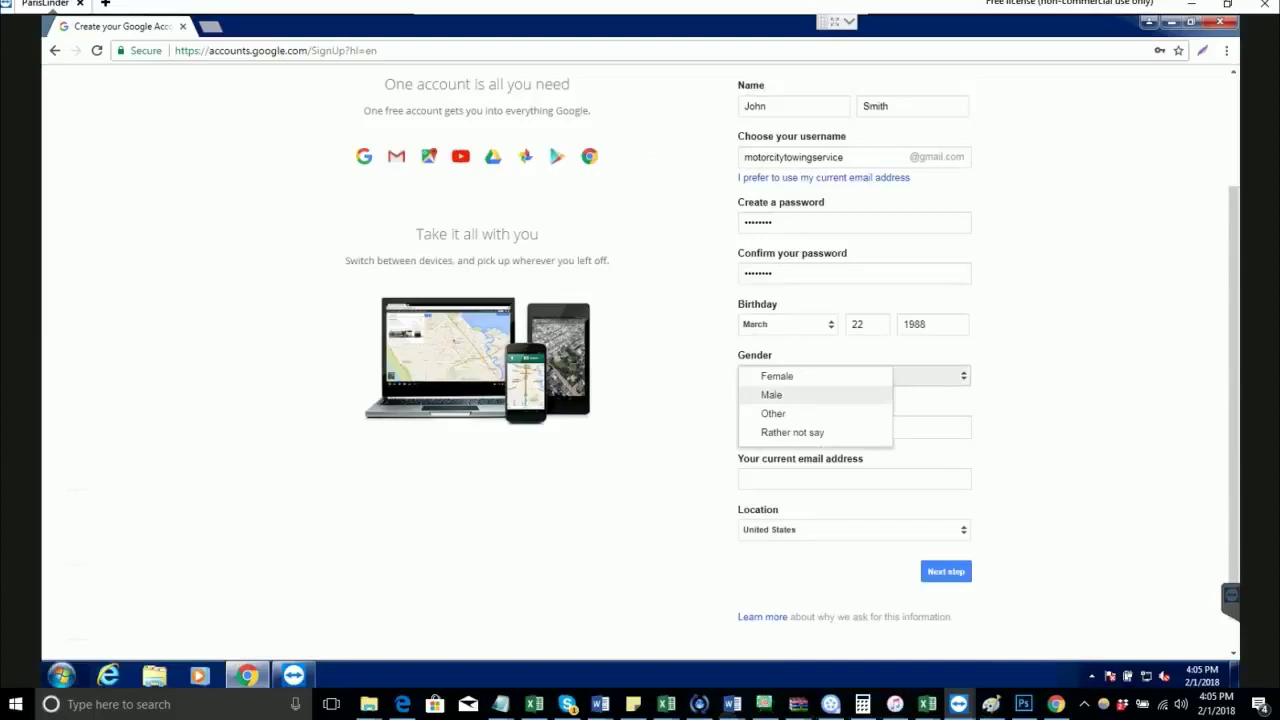
{"action": "key", "text": "Return"}
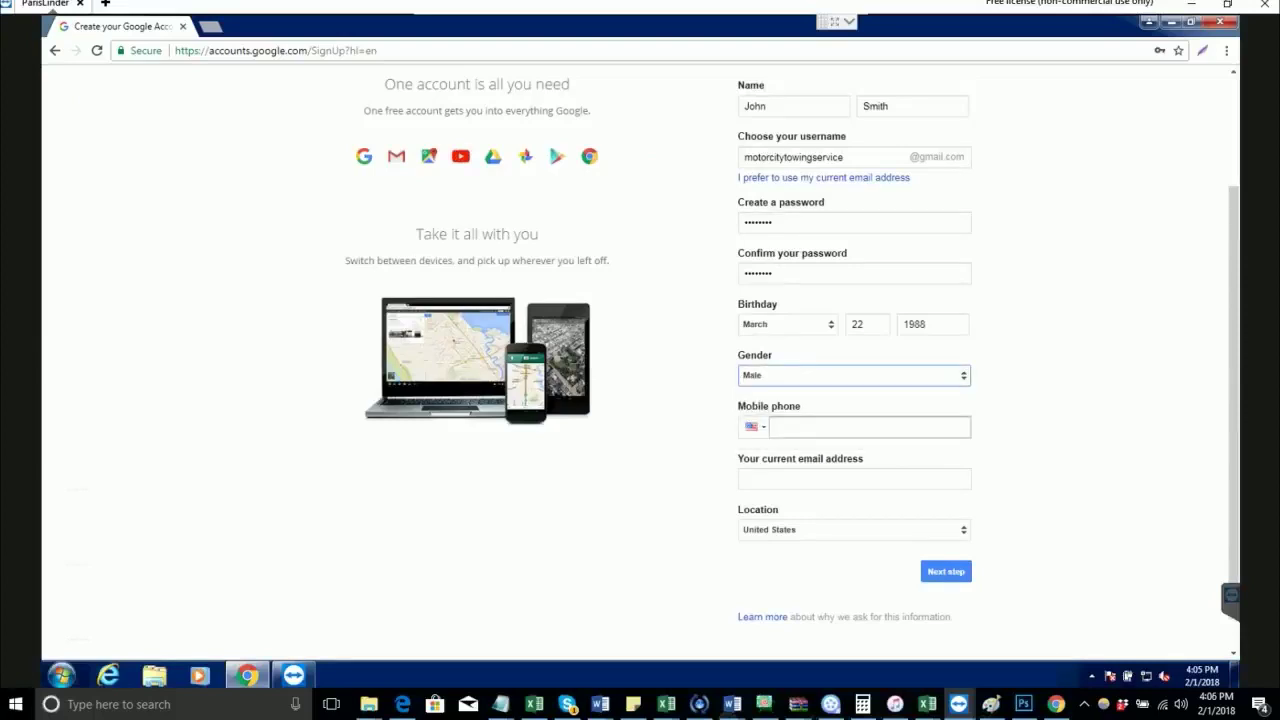
Step: Paste the recovery e-mail address into the Your current email address field
{"action": "left_click", "coordinate": [752, 479]}
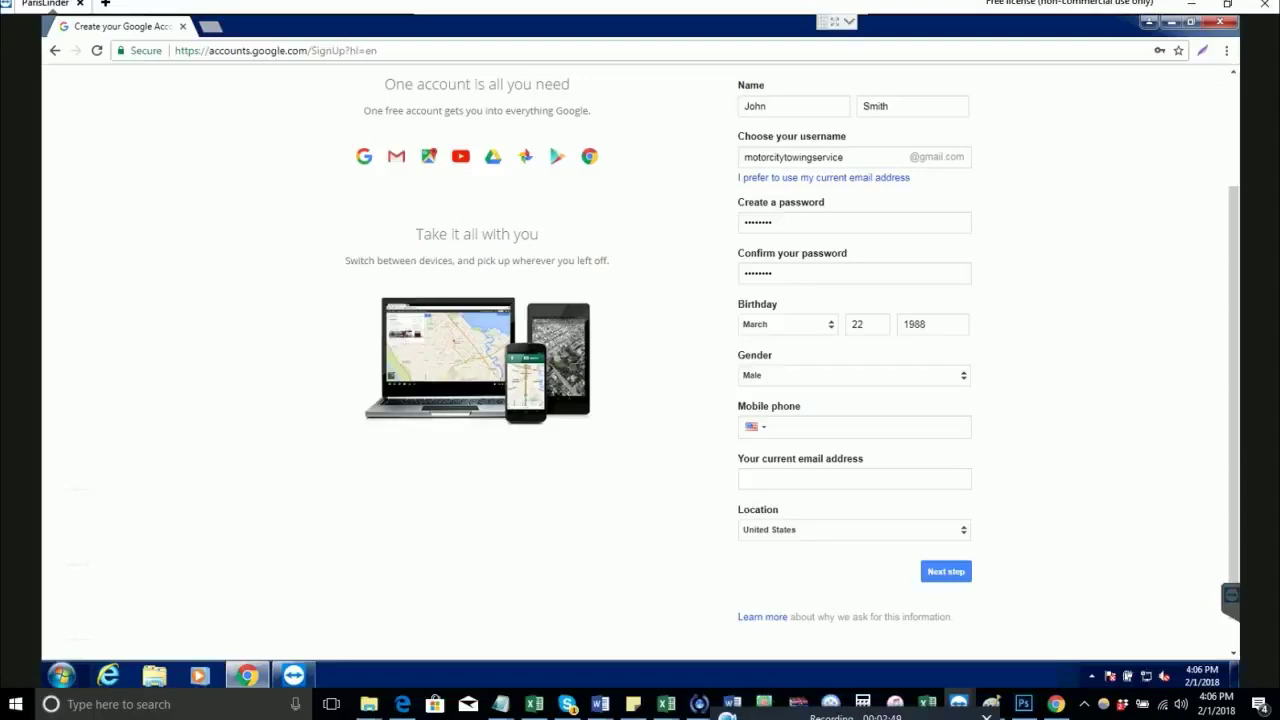
{"action": "left_click", "coordinate": [854, 479]}
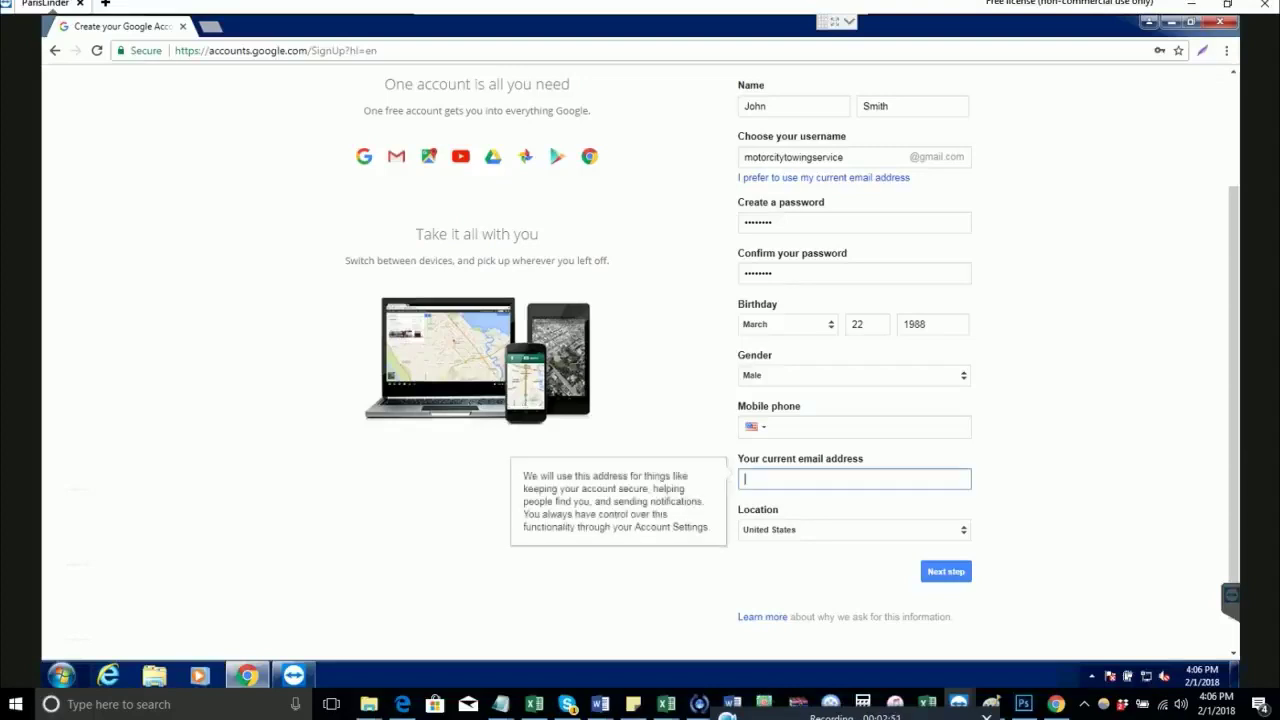
{"action": "key", "text": "ctrl+v"}
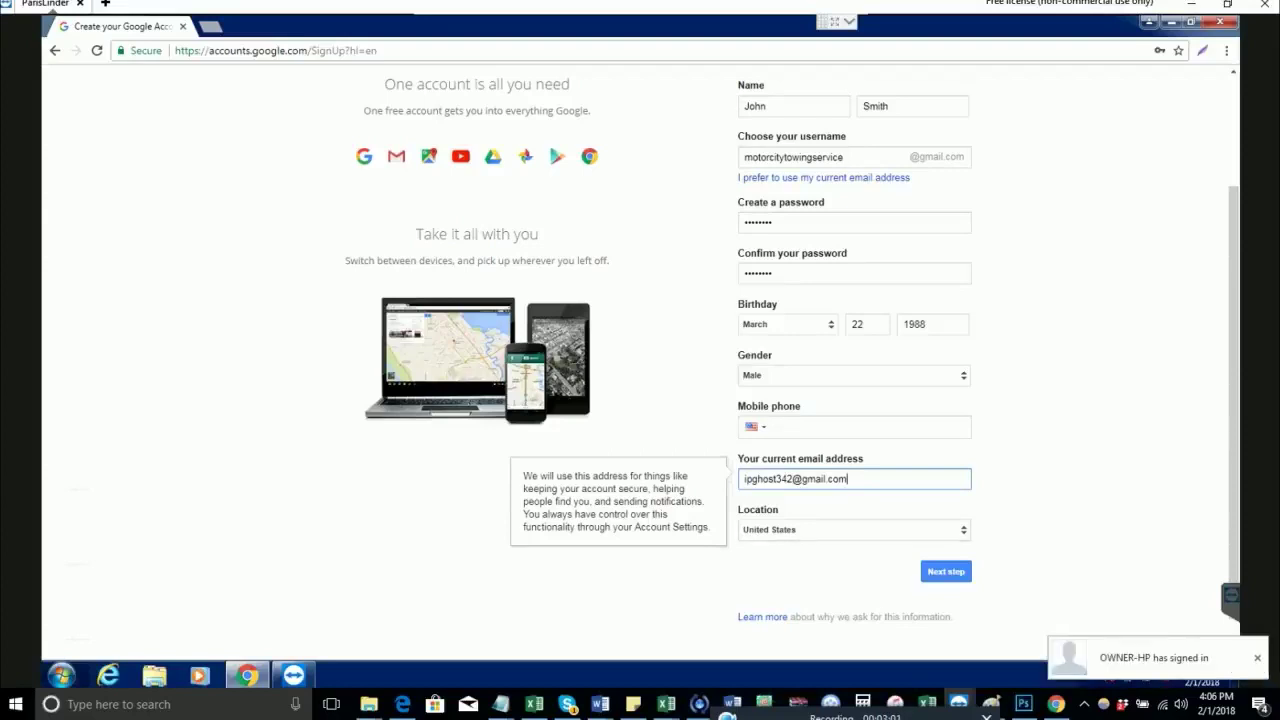
{"action": "key", "text": "alt+Tab"}
{"action": "key", "text": "alt+Tab"}
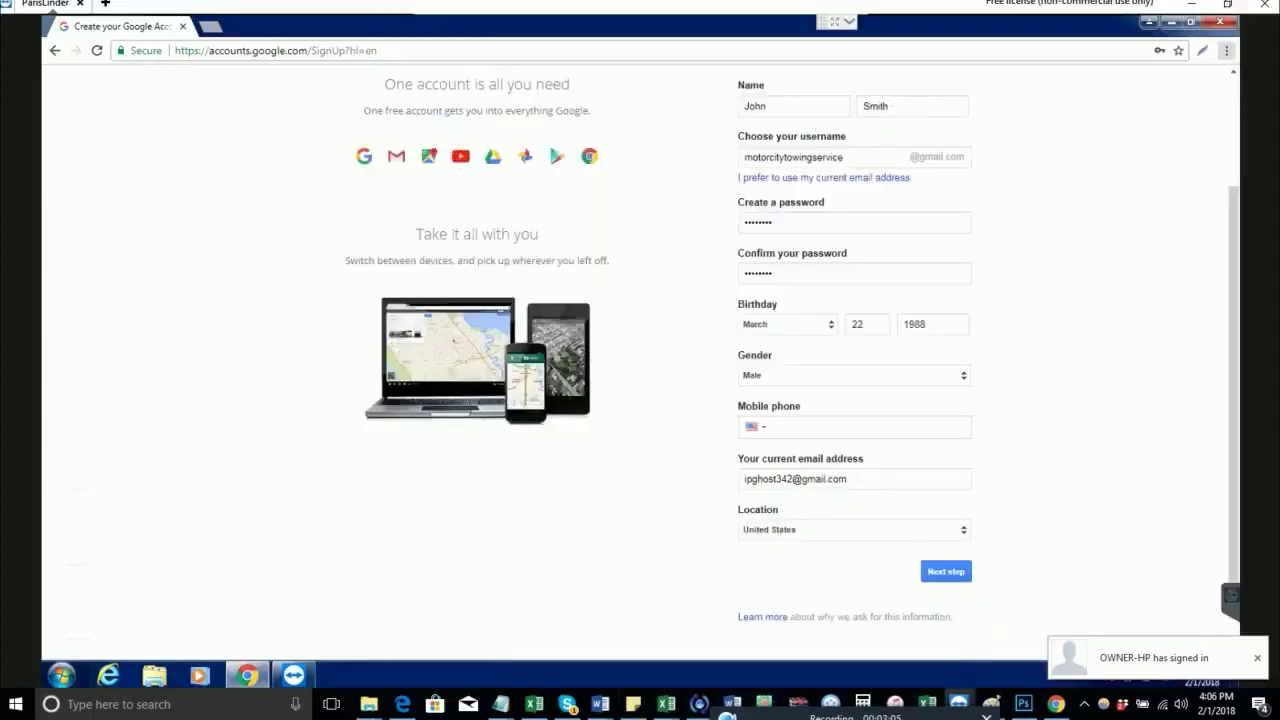
{"action": "key", "text": "alt+Tab"}
Step: Add a 'backup:' line with the recovery e-mail address to the Notepad note, then return to Chrome
{"action": "key", "text": "Tab"}
{"action": "key", "text": "Tab"}
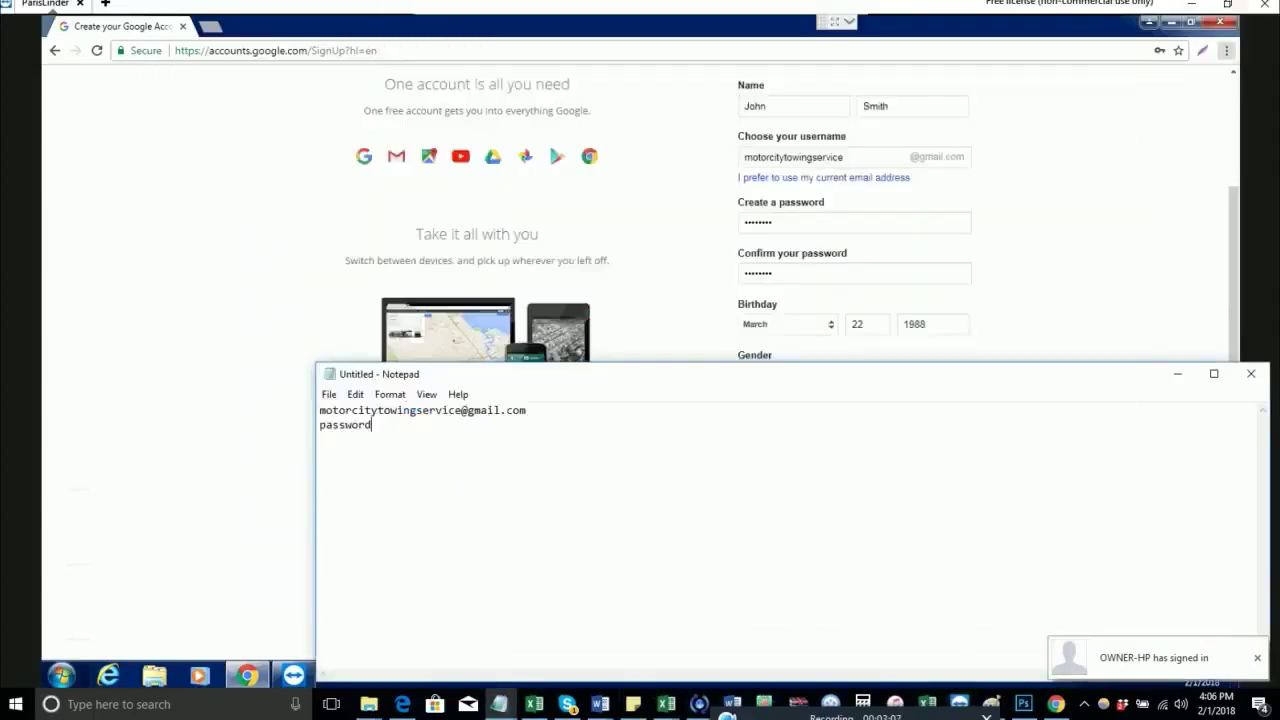
{"action": "key", "text": "Return"}
{"action": "type", "text": "backup:"}
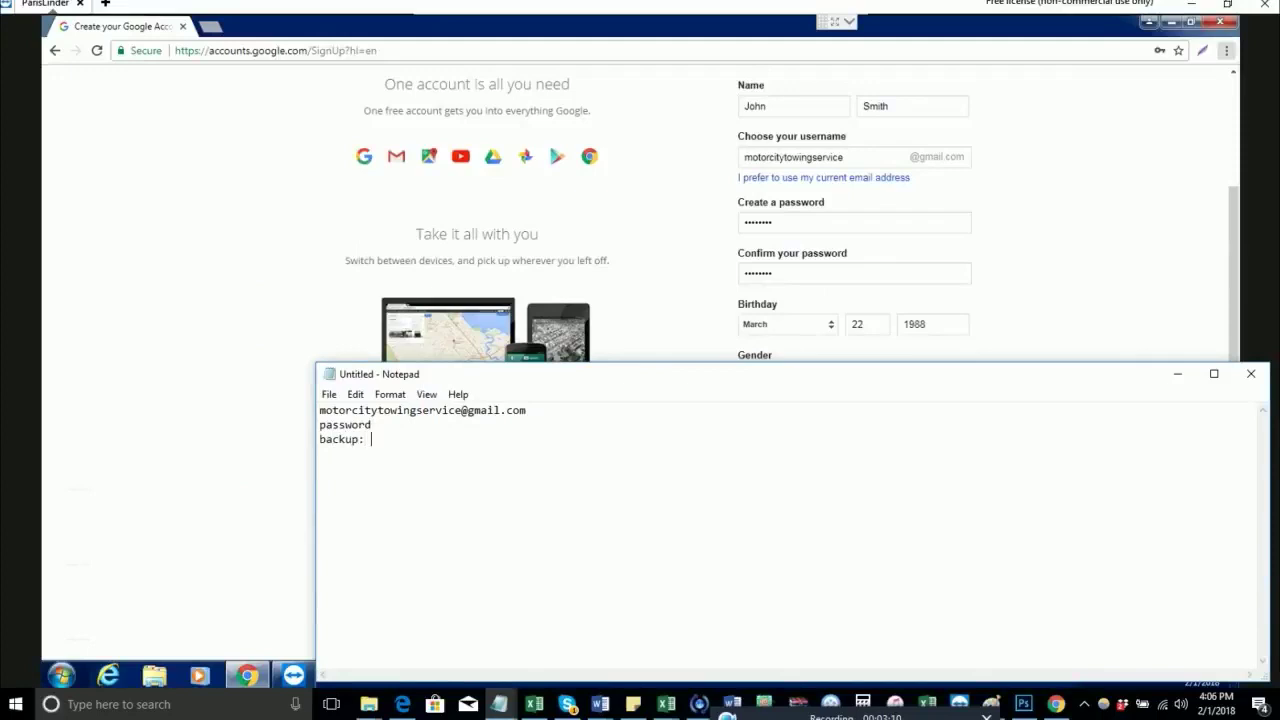
{"action": "key", "text": "ctrl+v"}
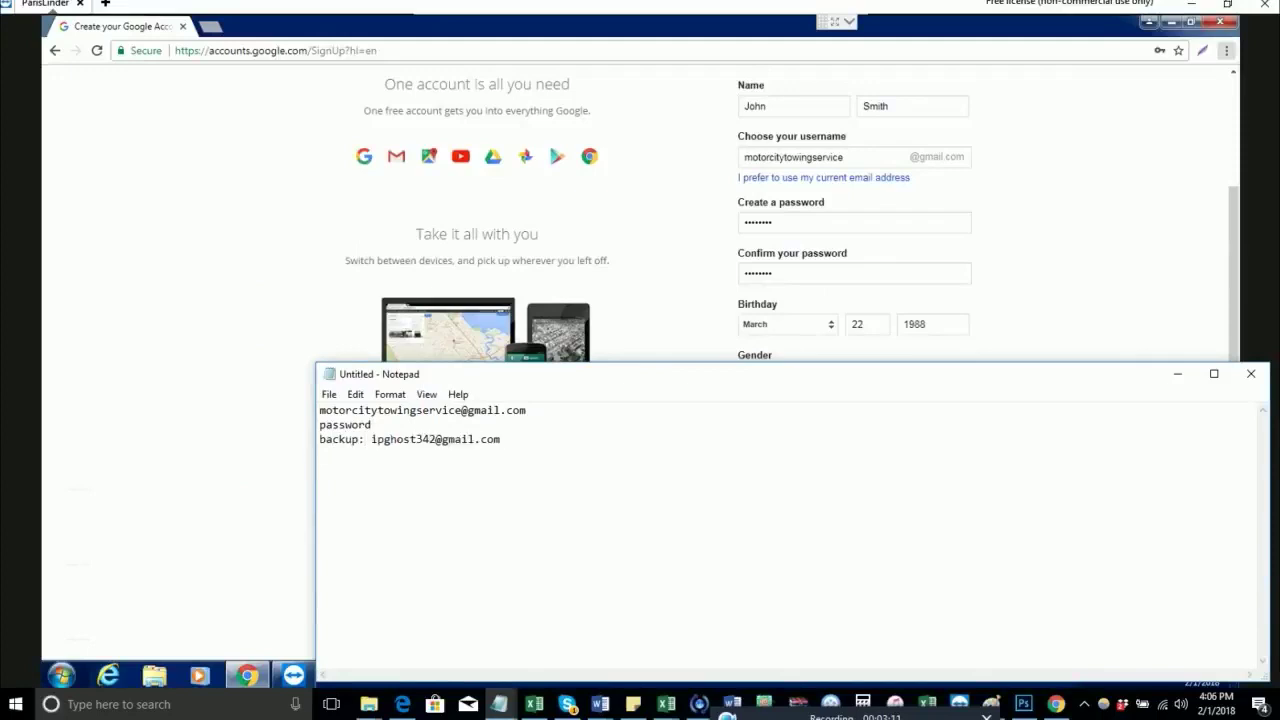
{"action": "key", "text": "Return"}
{"action": "key", "text": "alt+Tab"}
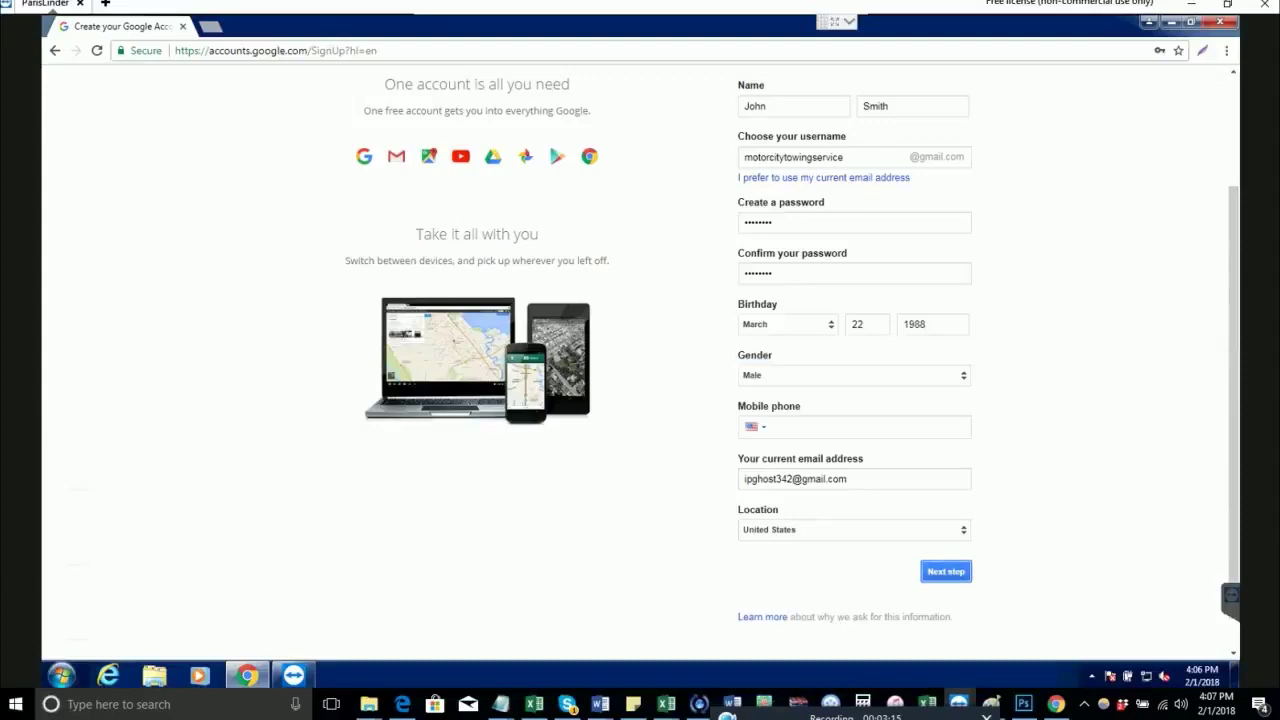
Step: Submit the sign-up form, agree to the Privacy and Terms, and decline saving the password
{"action": "key", "text": "Return"}
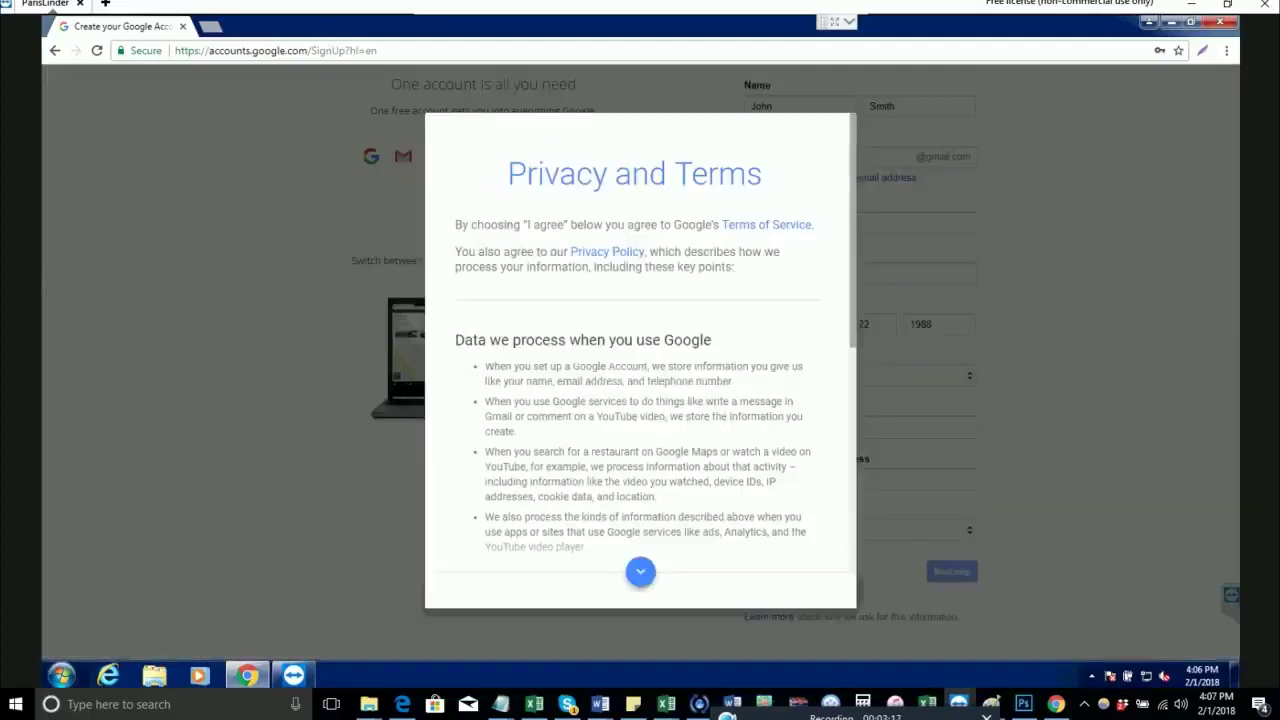
{"action": "scroll", "coordinate": [640, 340], "scroll_direction": "down", "scroll_amount": 5}
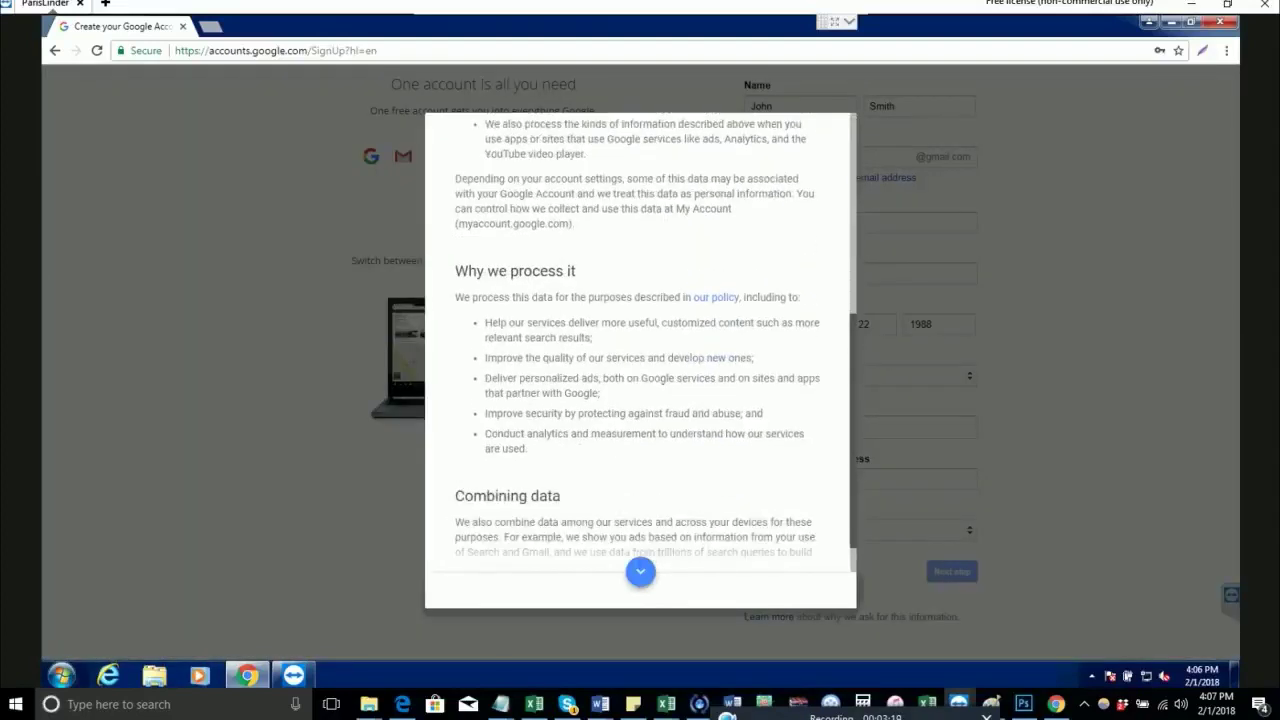
{"action": "key", "text": "Return"}
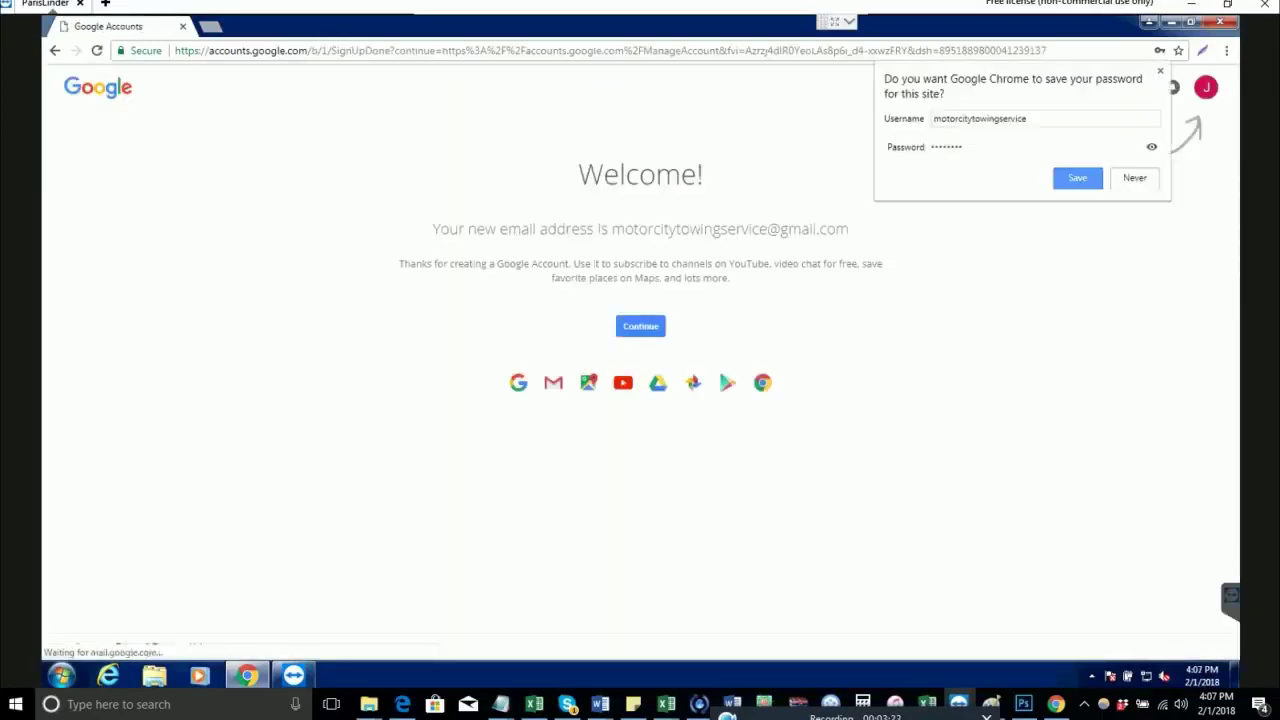
{"action": "key", "text": "Escape"}
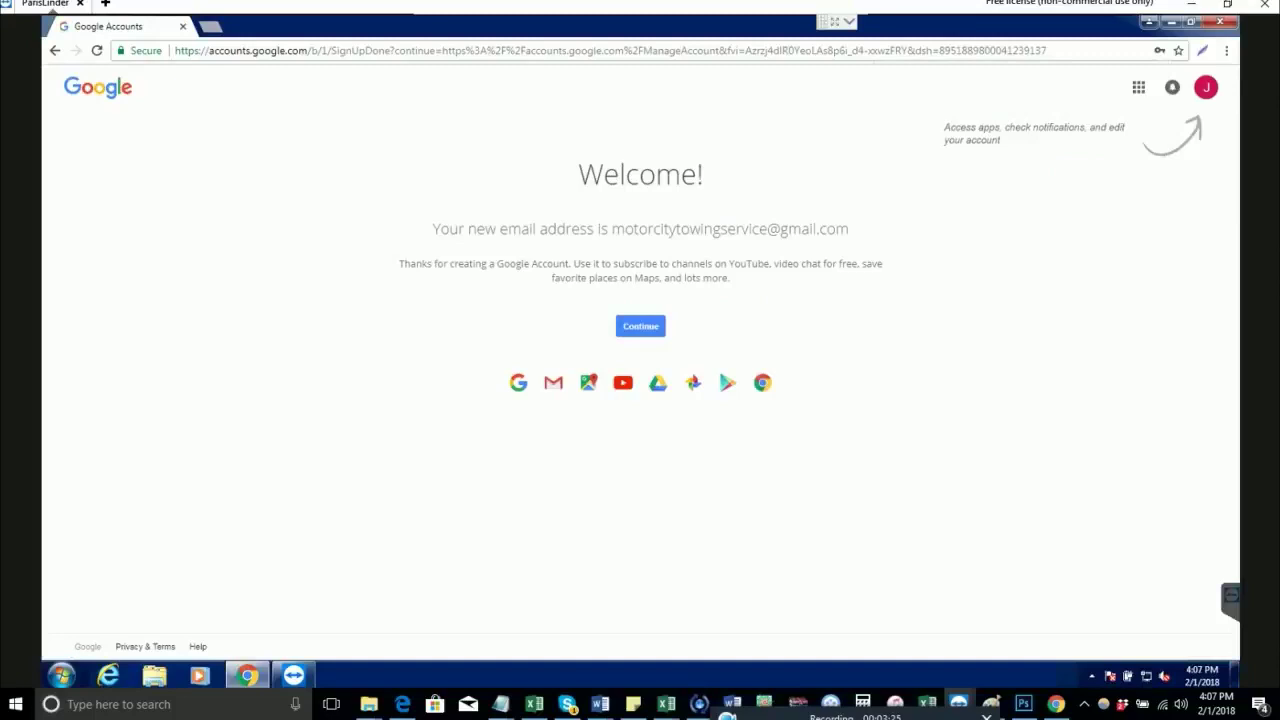
Step: Select the entire page address in Chrome's address bar
{"action": "left_click_drag", "start_coordinate": [504, 50], "coordinate": [176, 50]}
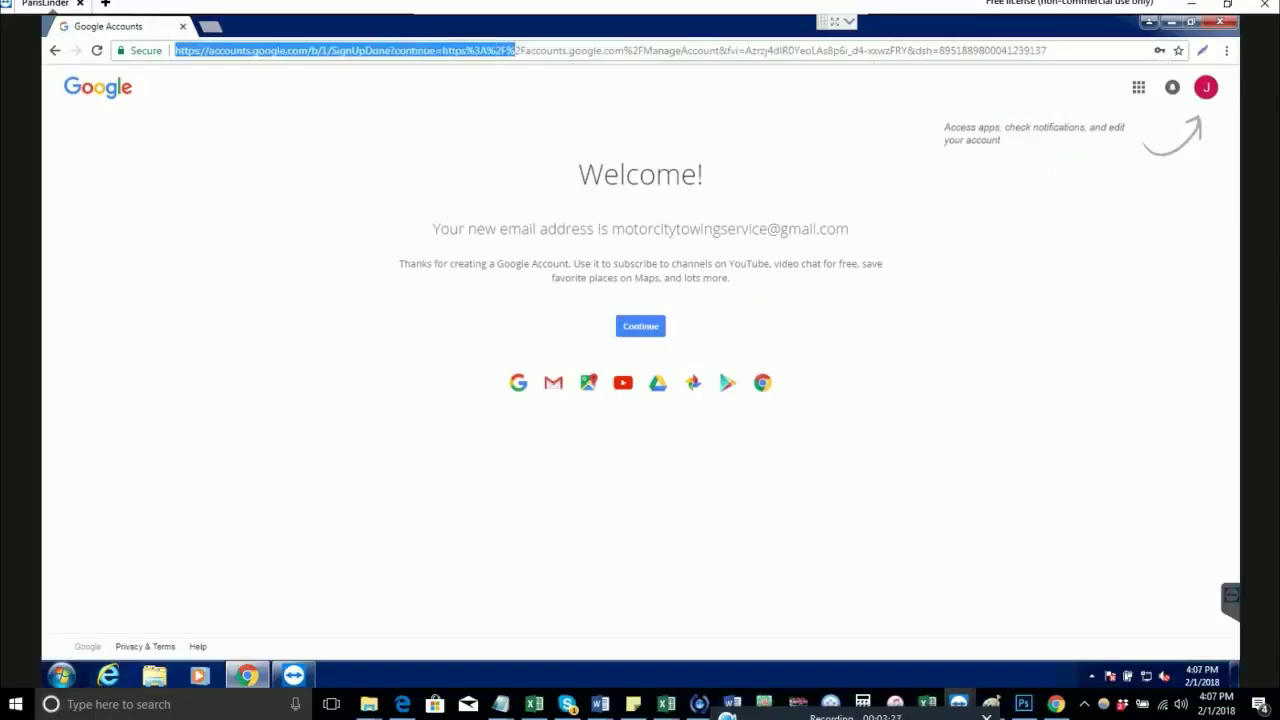
{"action": "left_click", "coordinate": [515, 50]}
{"action": "double_click", "coordinate": [516, 50]}
{"action": "left_click", "coordinate": [516, 50]}
{"action": "triple_click", "coordinate": [516, 50]}
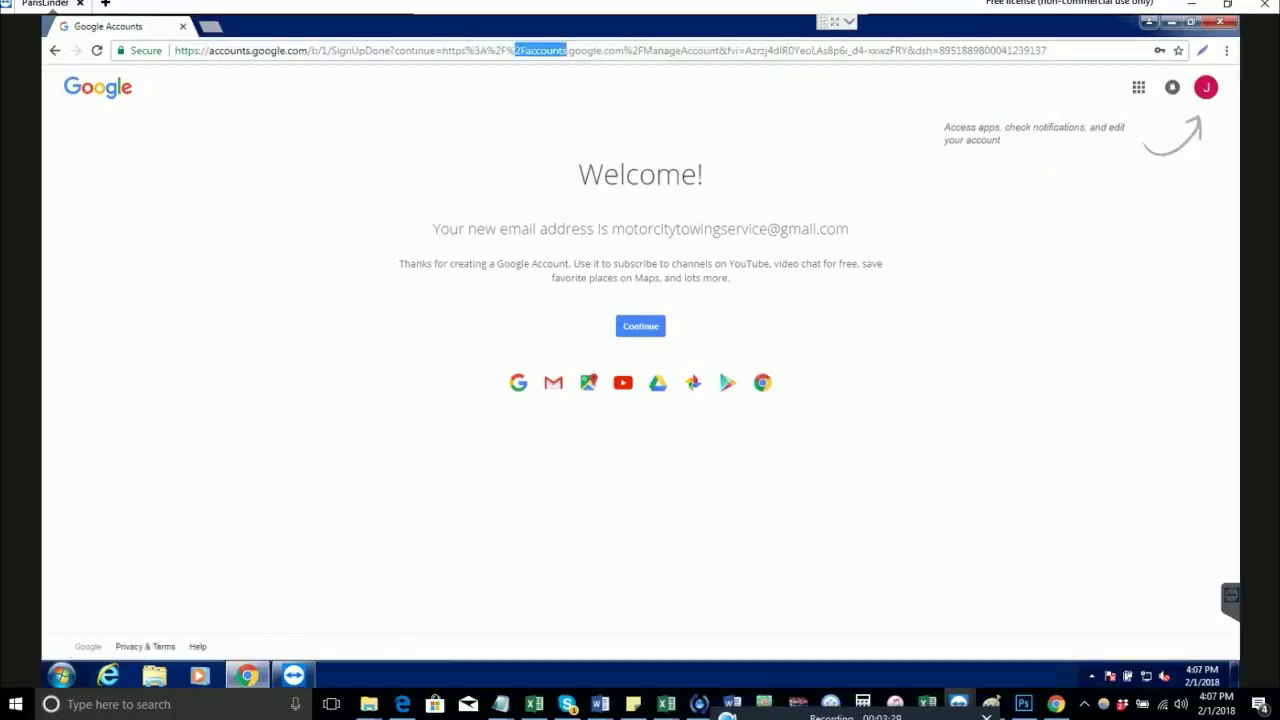
Step: Go to google.com/places and bring the business name over from the Notepad notes
{"action": "type", "text": "google.com/"}
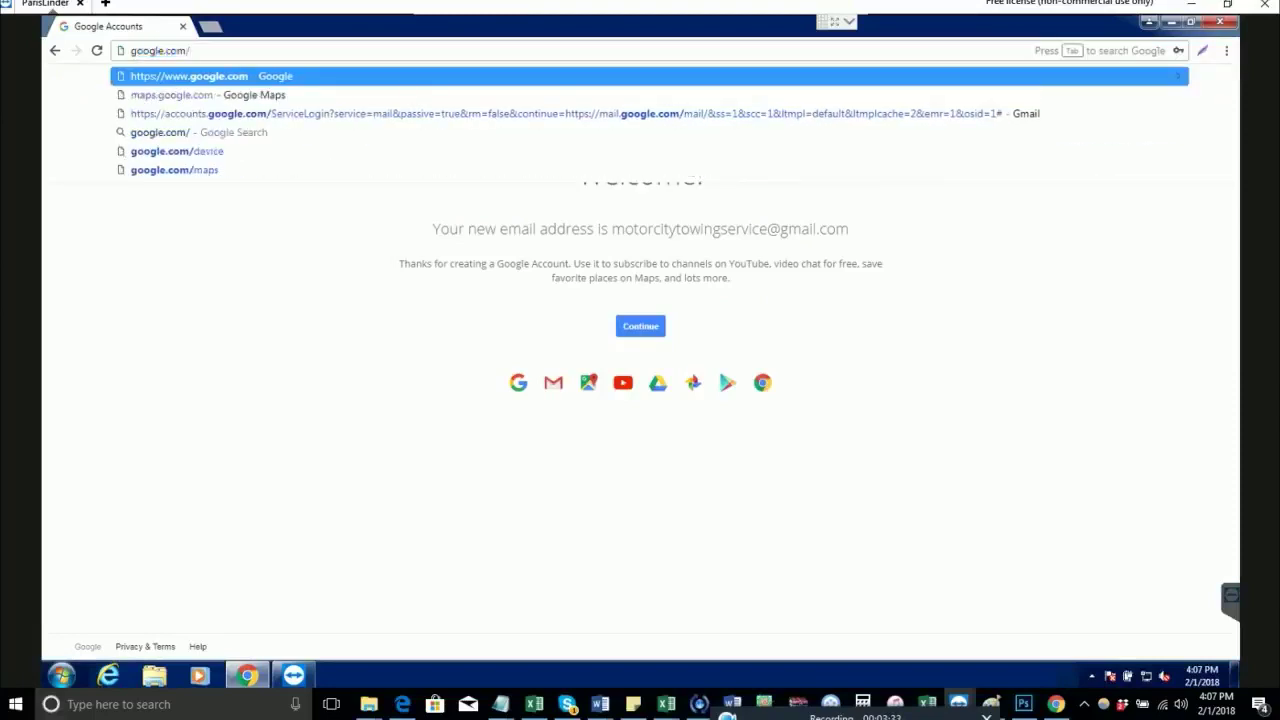
{"action": "type", "text": "places"}
{"action": "key", "text": "Return"}
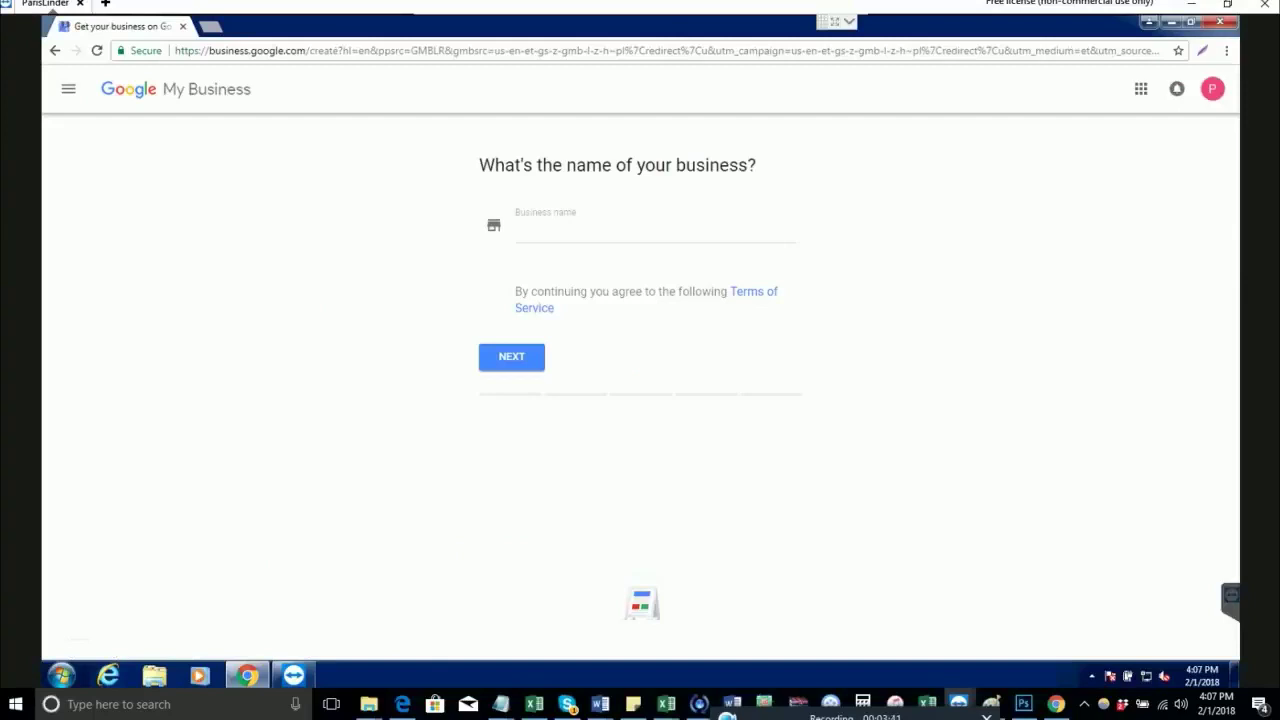
{"action": "key", "text": "alt+Tab"}
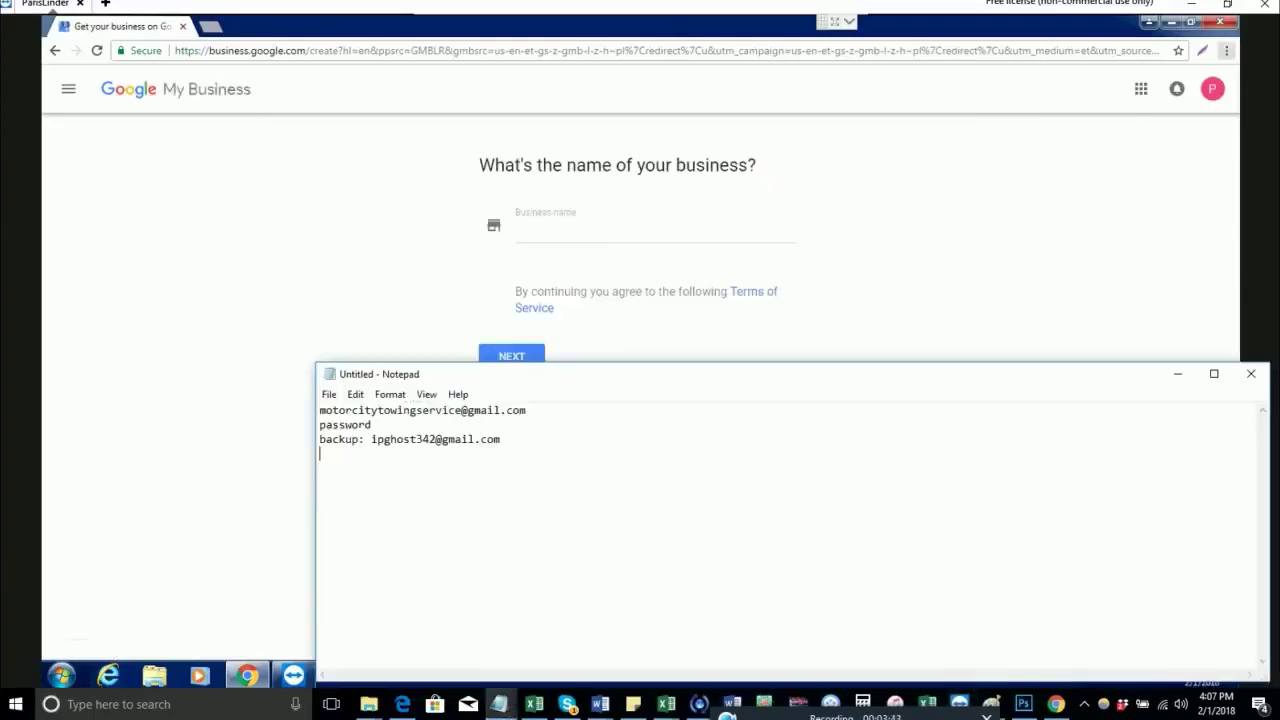
{"action": "key", "text": "alt+Tab"}
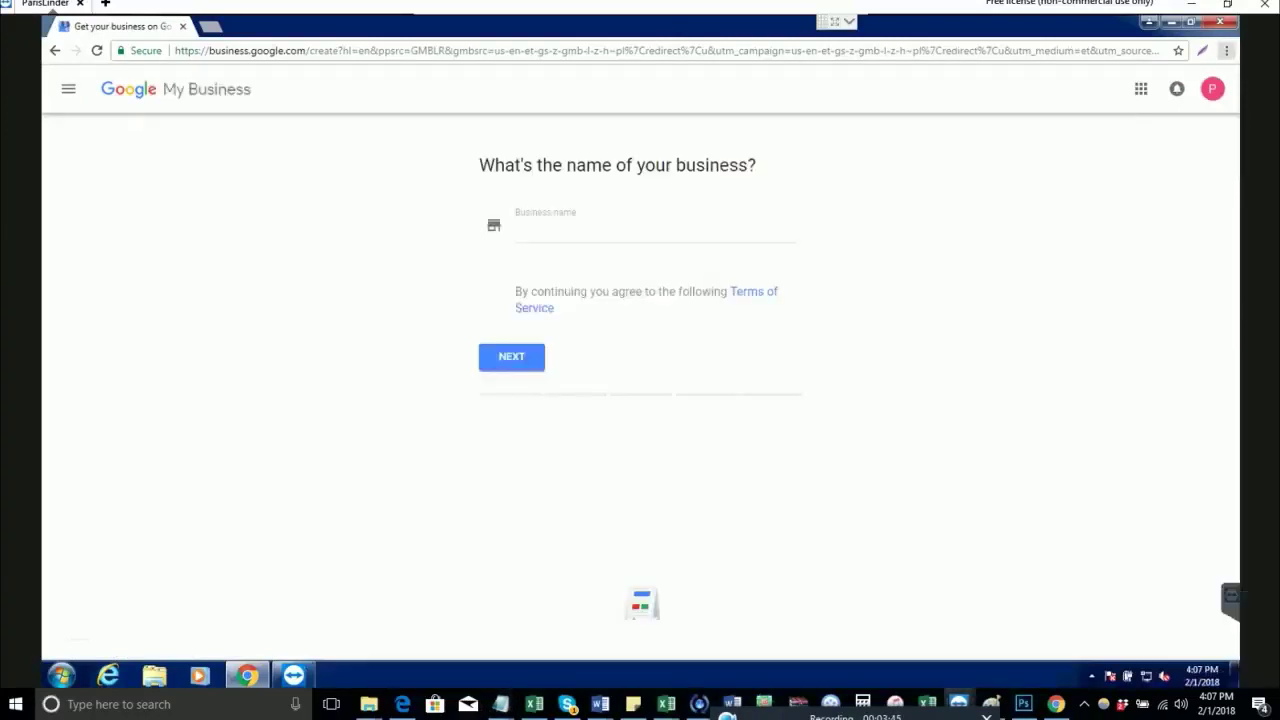
{"action": "key", "text": "alt+Tab"}
{"action": "key", "text": "Tab"}
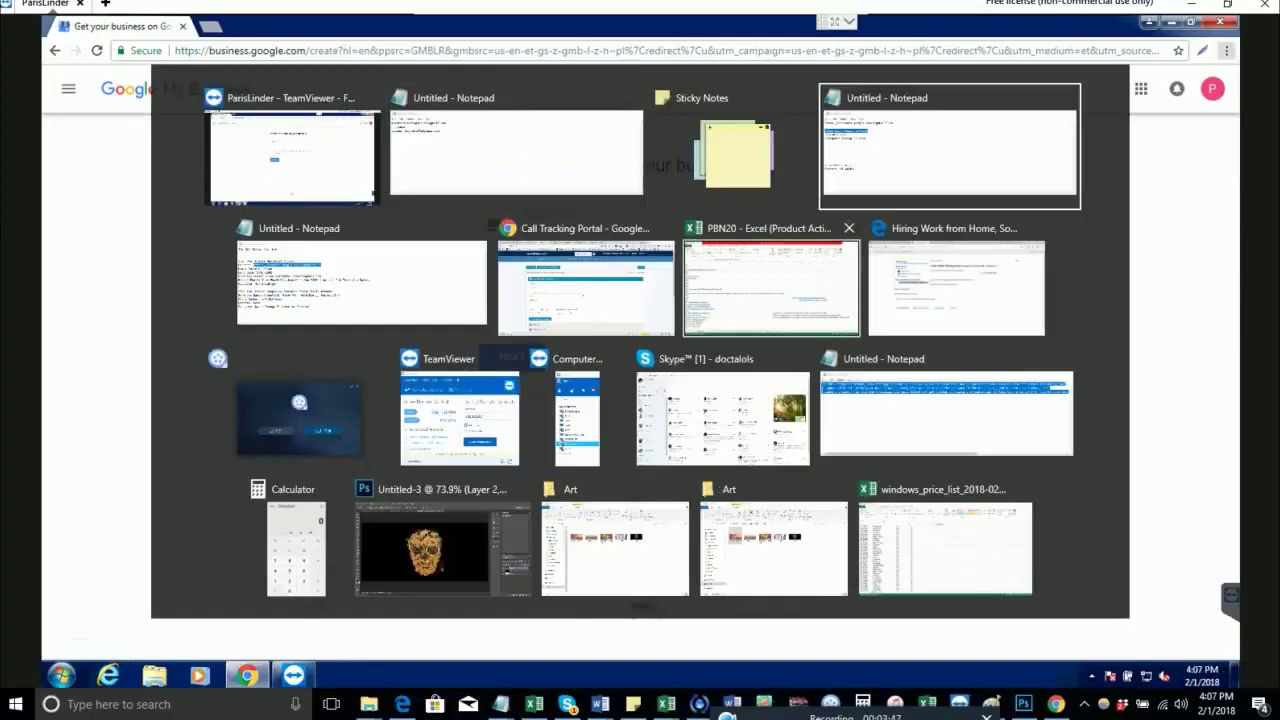
{"action": "key", "text": "alt+Tab"}
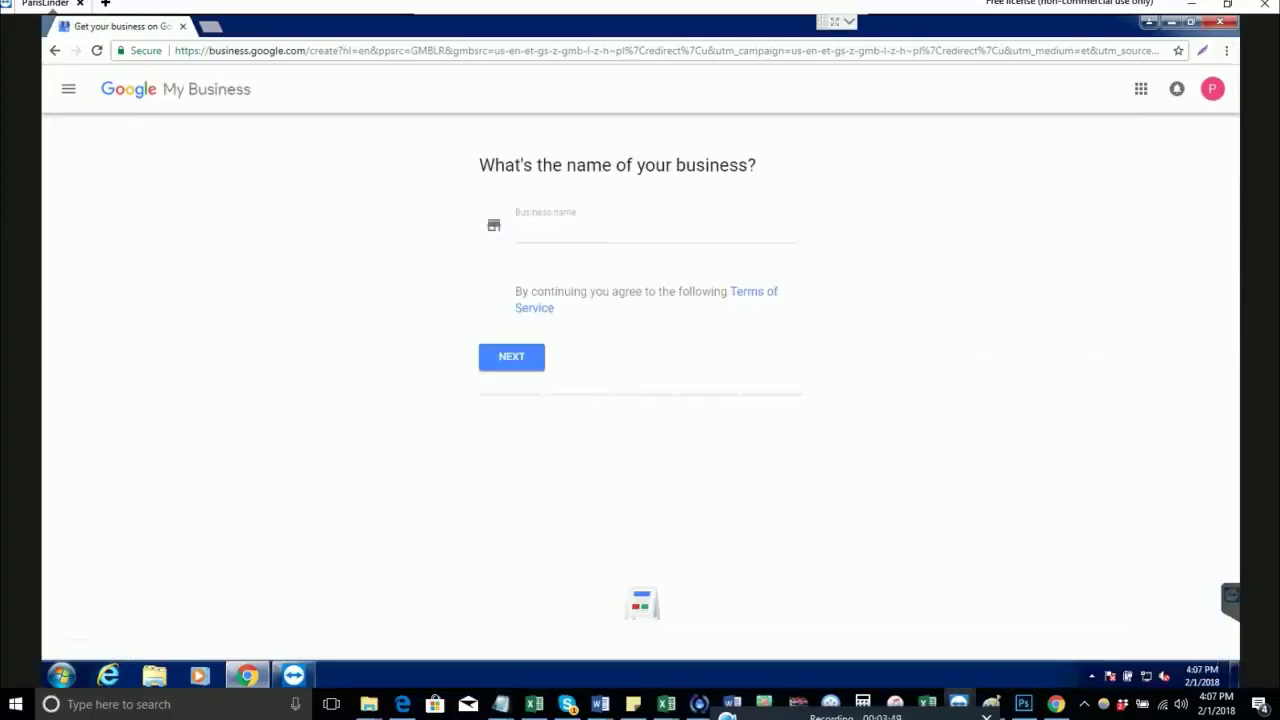
Step: Paste 'Motor City Towing Service' as the business name and continue to the location page
{"action": "type", "text": "Motor City Towing Service"}
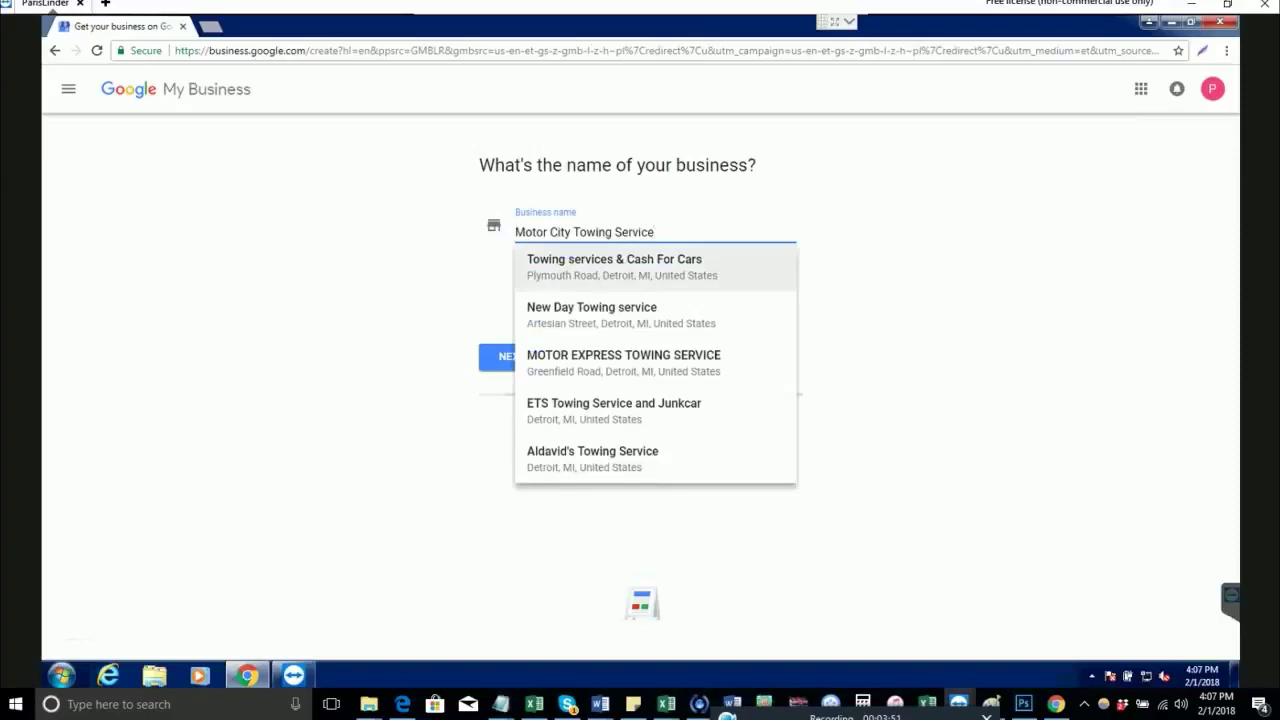
{"action": "key", "text": "Tab"}
{"action": "key", "text": "Tab"}
{"action": "key", "text": "Return"}
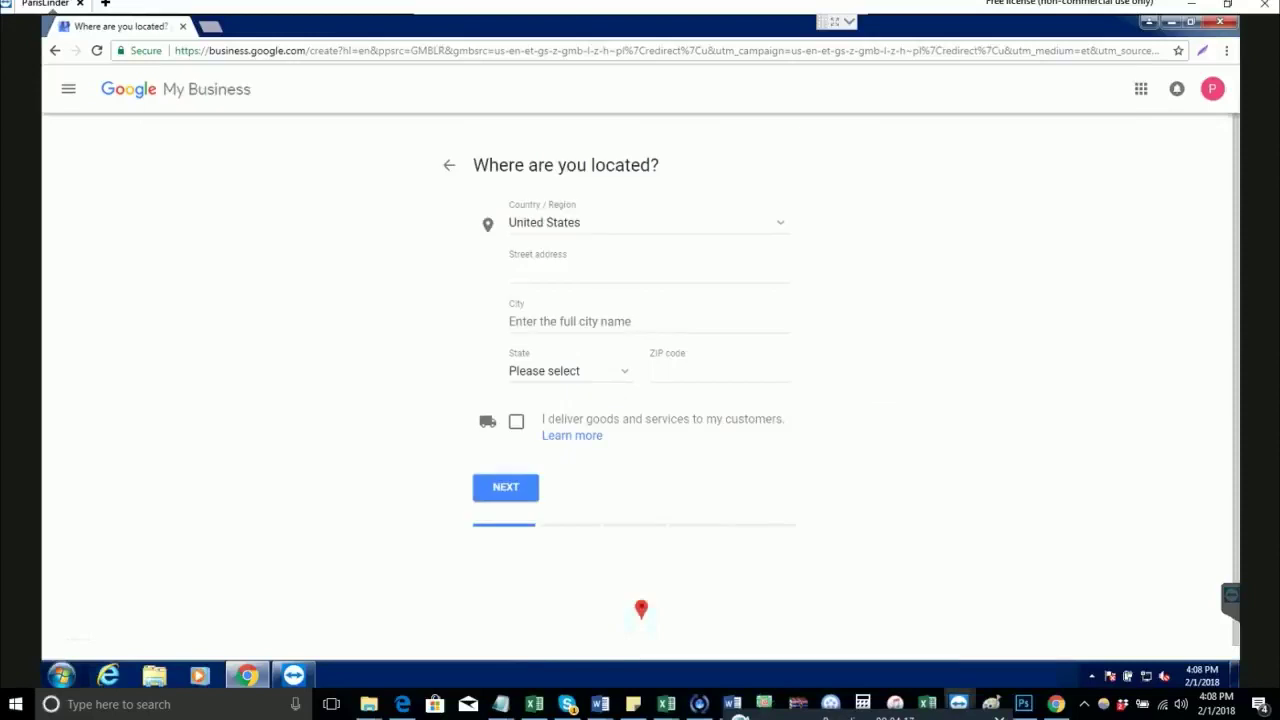
{"action": "key", "text": "alt+Tab"}
{"action": "left_click", "coordinate": [268, 540]}
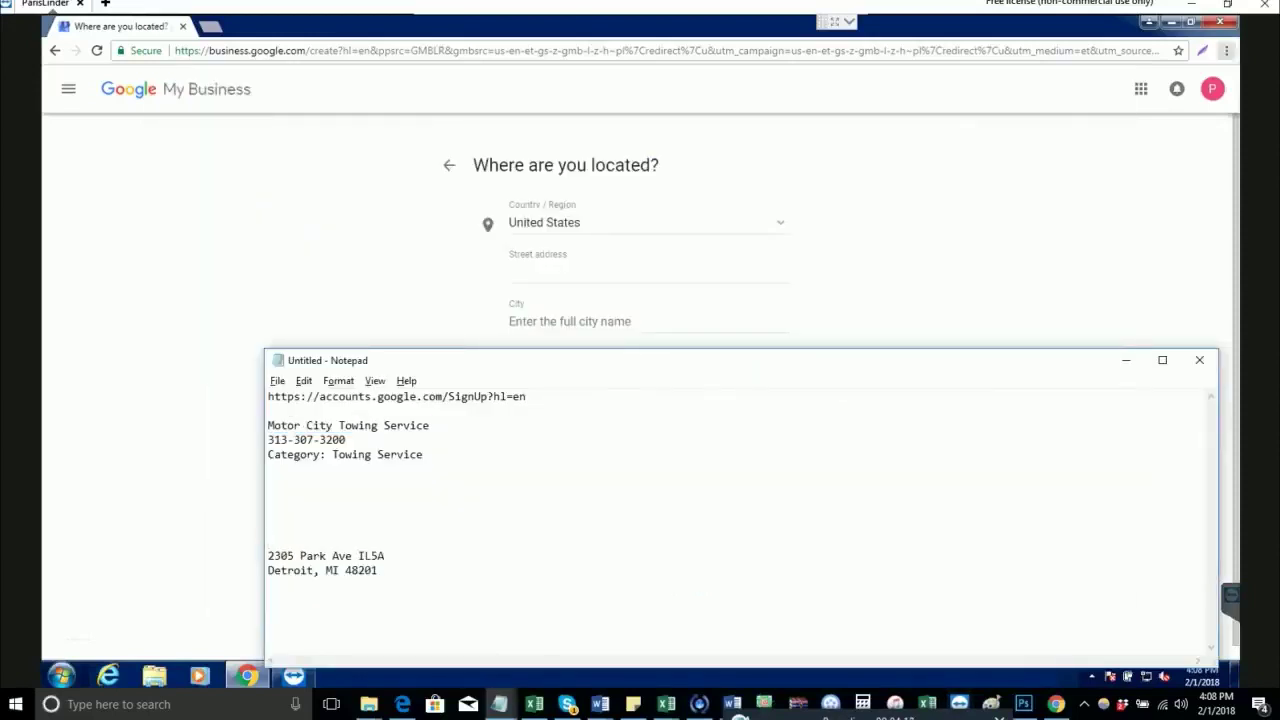
{"action": "key", "text": "ctrl+shift+Left"}
{"action": "key", "text": "ctrl+shift+Left"}
{"action": "key", "text": "ctrl+shift+Left"}
{"action": "key", "text": "ctrl+shift+Left"}
{"action": "key", "text": "Left"}
{"action": "key", "text": "shift+End"}
{"action": "key", "text": "ctrl+c"}
{"action": "key", "text": "alt+Tab"}
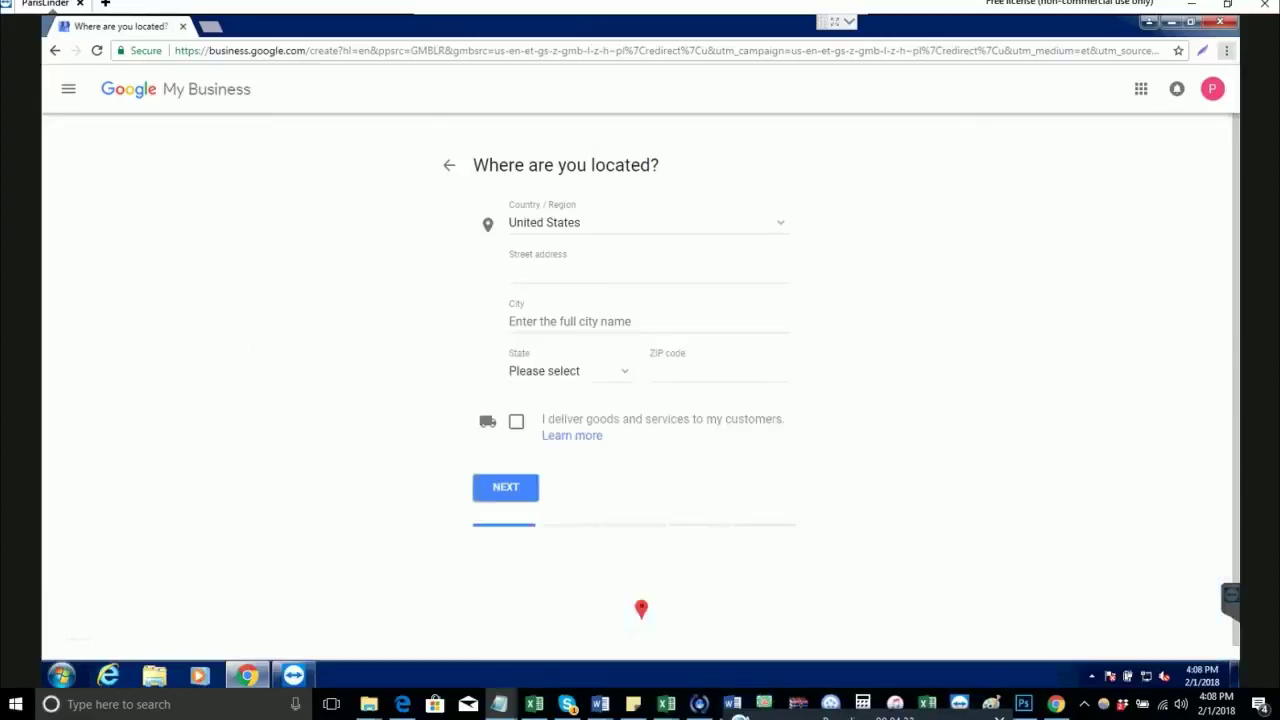
{"action": "left_click", "coordinate": [649, 272]}
{"action": "key", "text": "ctrl+v"}
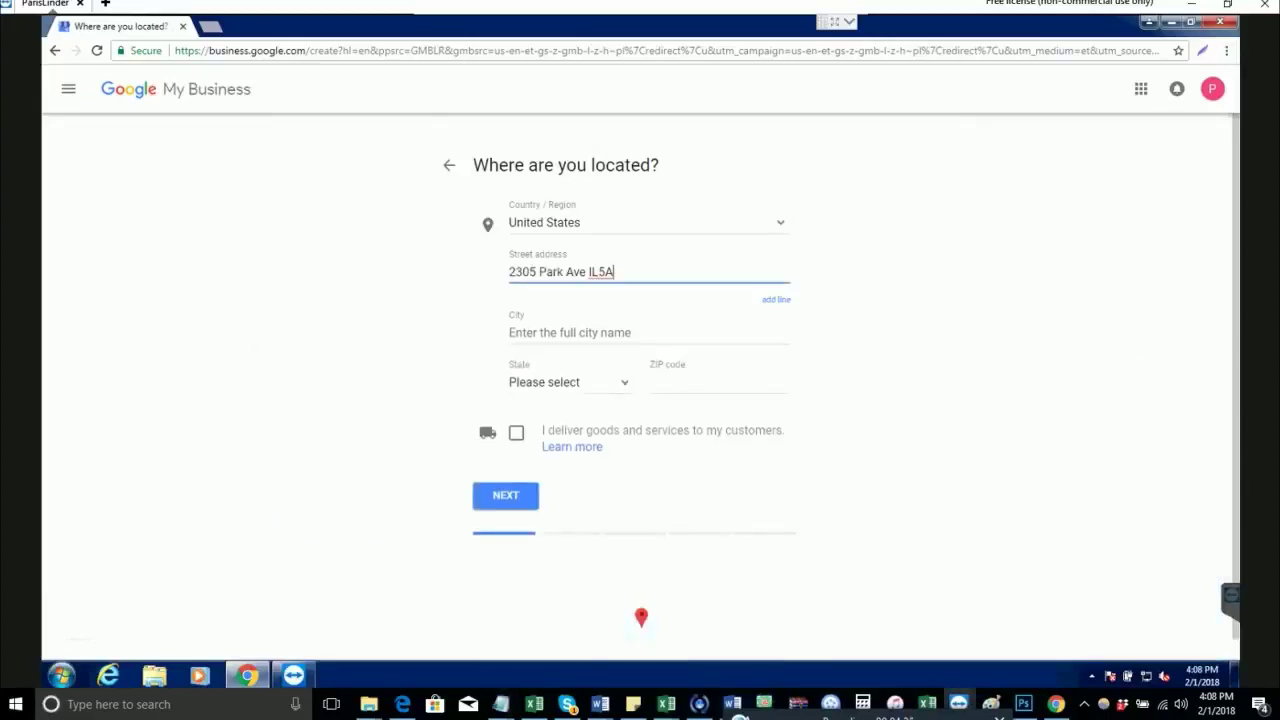
Step: Fill in Detroit as the city, copied from the notes
{"action": "key", "text": "alt+Tab"}
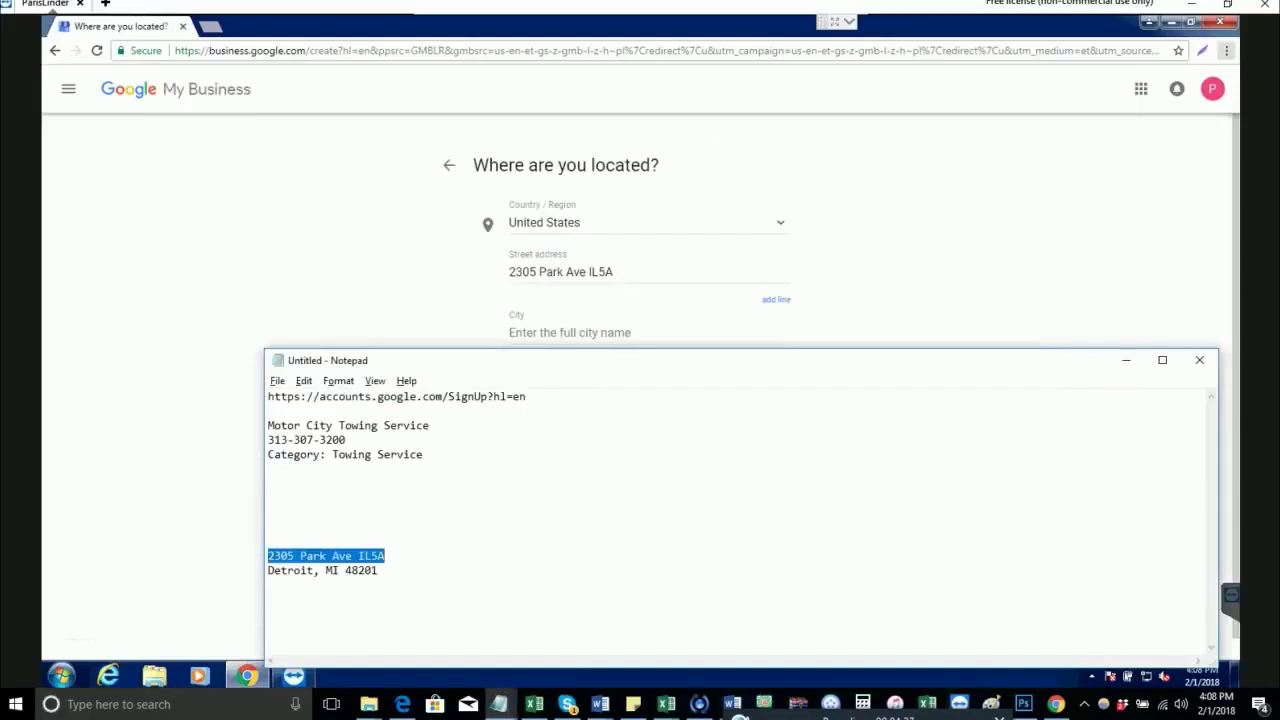
{"action": "double_click", "coordinate": [291, 570]}
{"action": "key", "text": "ctrl+c"}
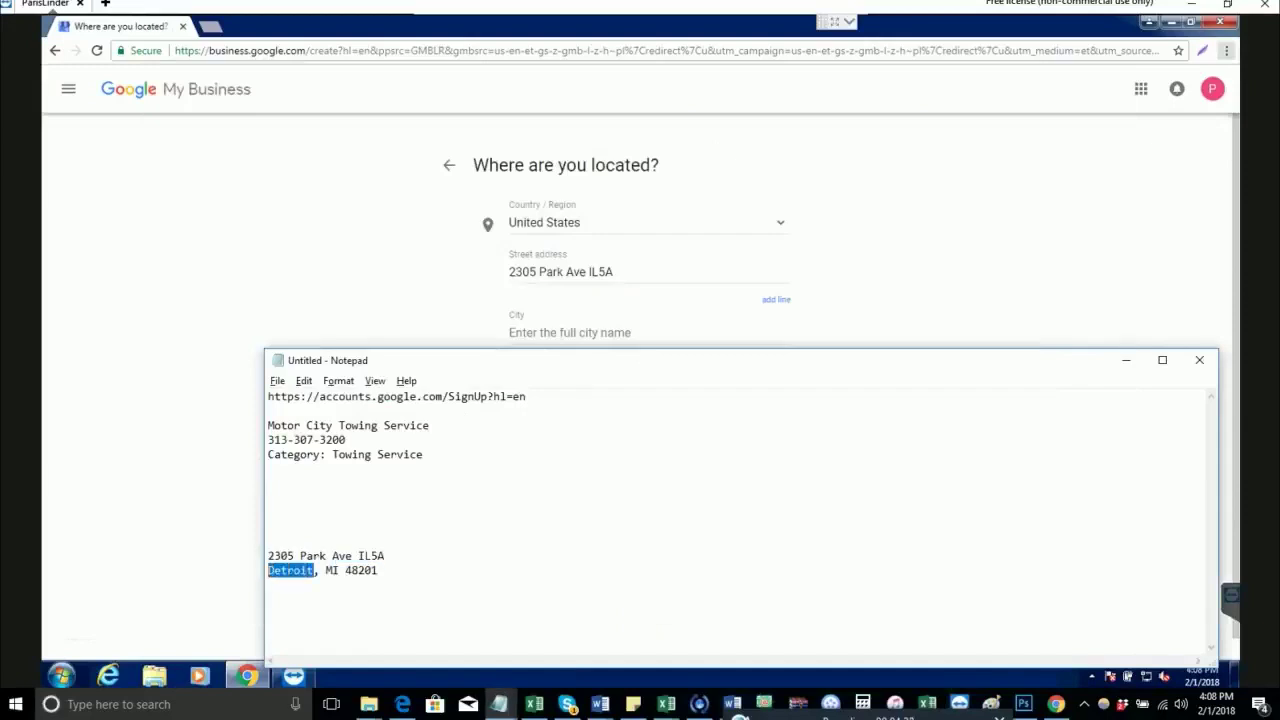
{"action": "key", "text": "alt+Tab"}
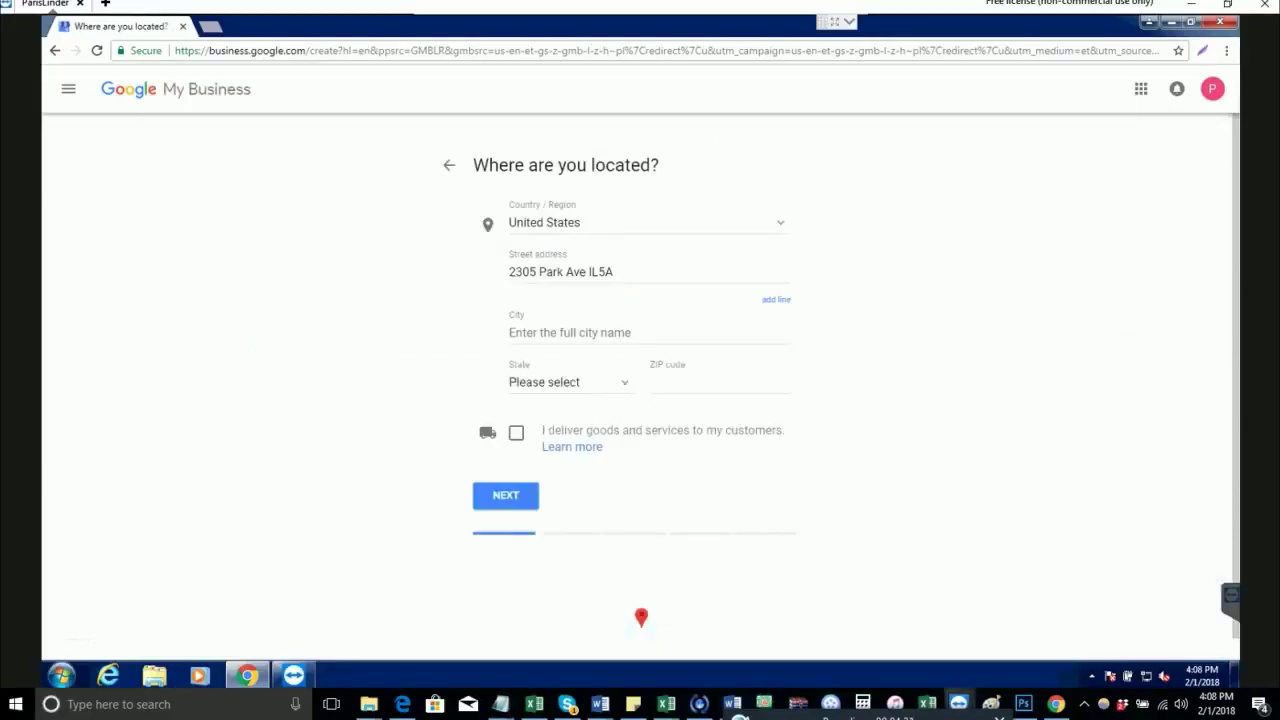
{"action": "left_click", "coordinate": [649, 332]}
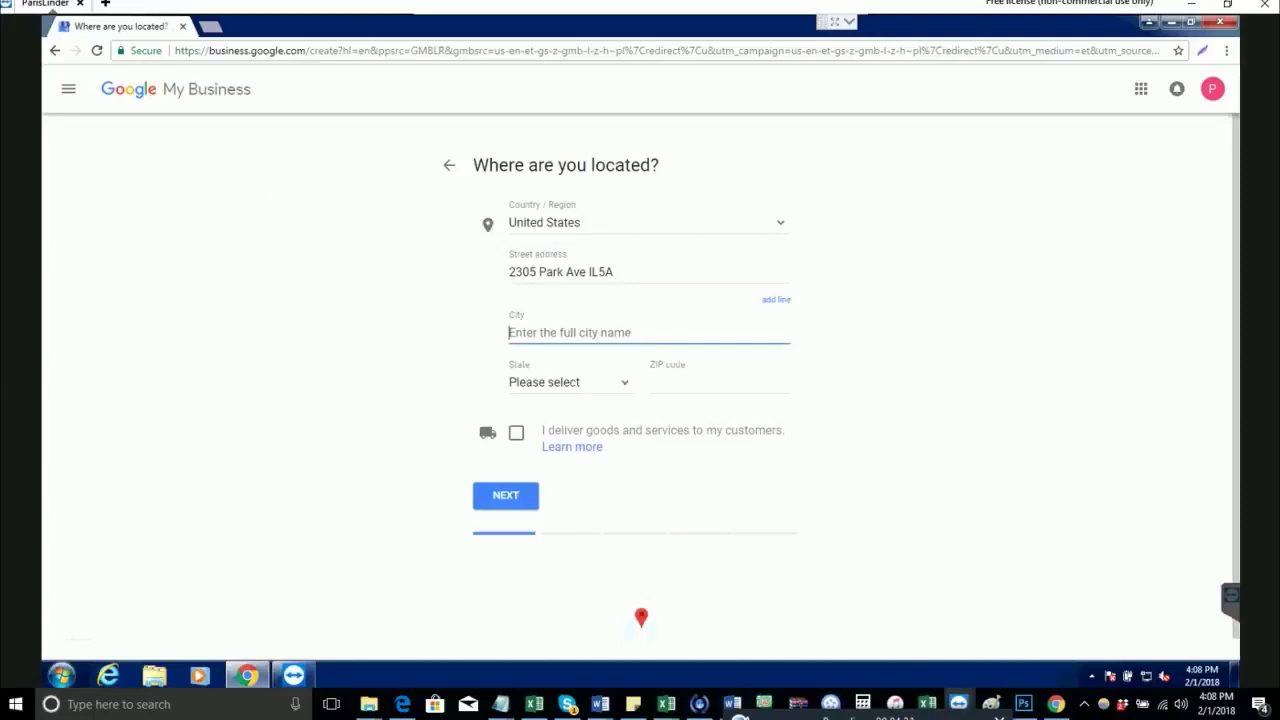
{"action": "key", "text": "ctrl+v"}
Step: Choose Michigan as the state
{"action": "key", "text": "alt+Tab"}
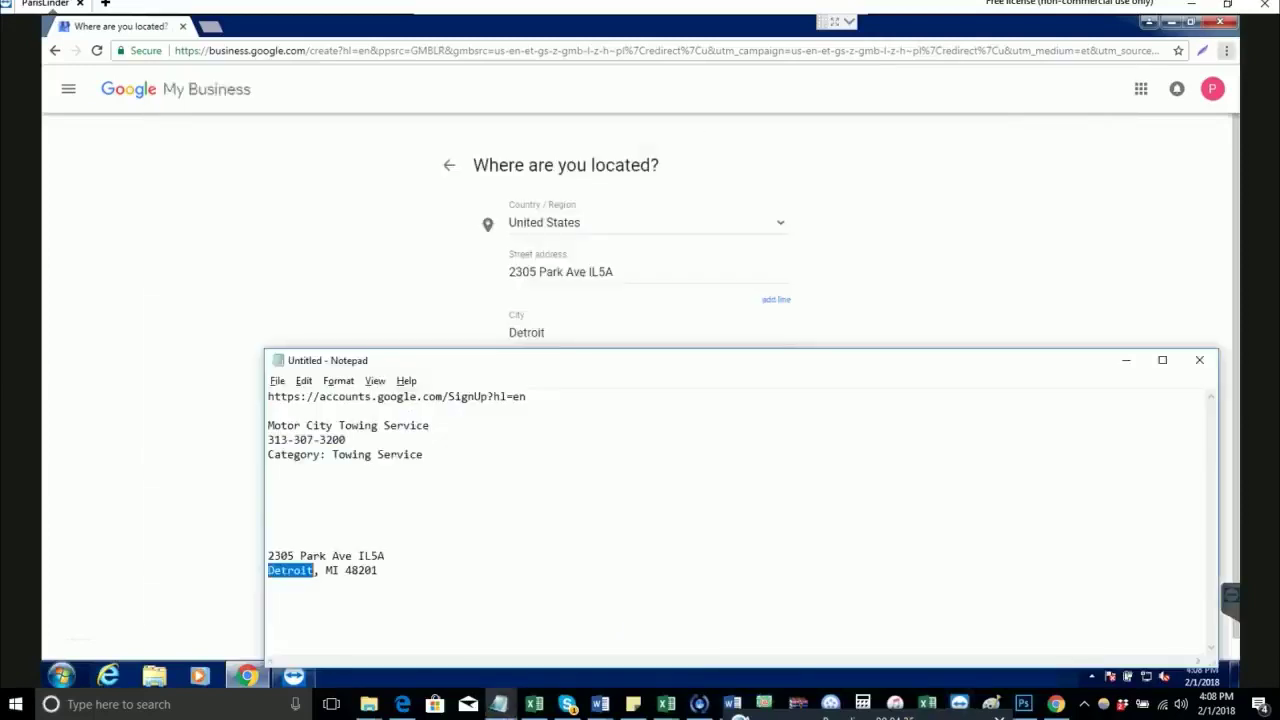
{"action": "left_click_drag", "start_coordinate": [326, 570], "coordinate": [339, 570]}
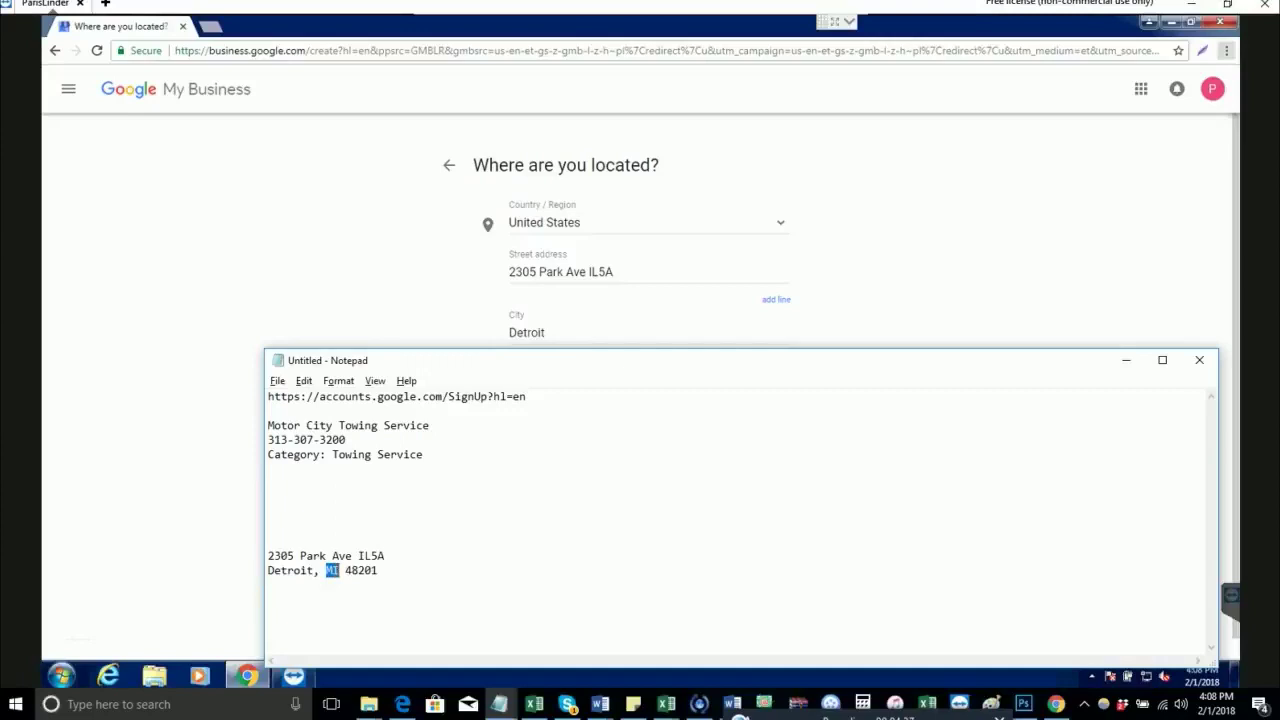
{"action": "key", "text": "alt+Tab"}
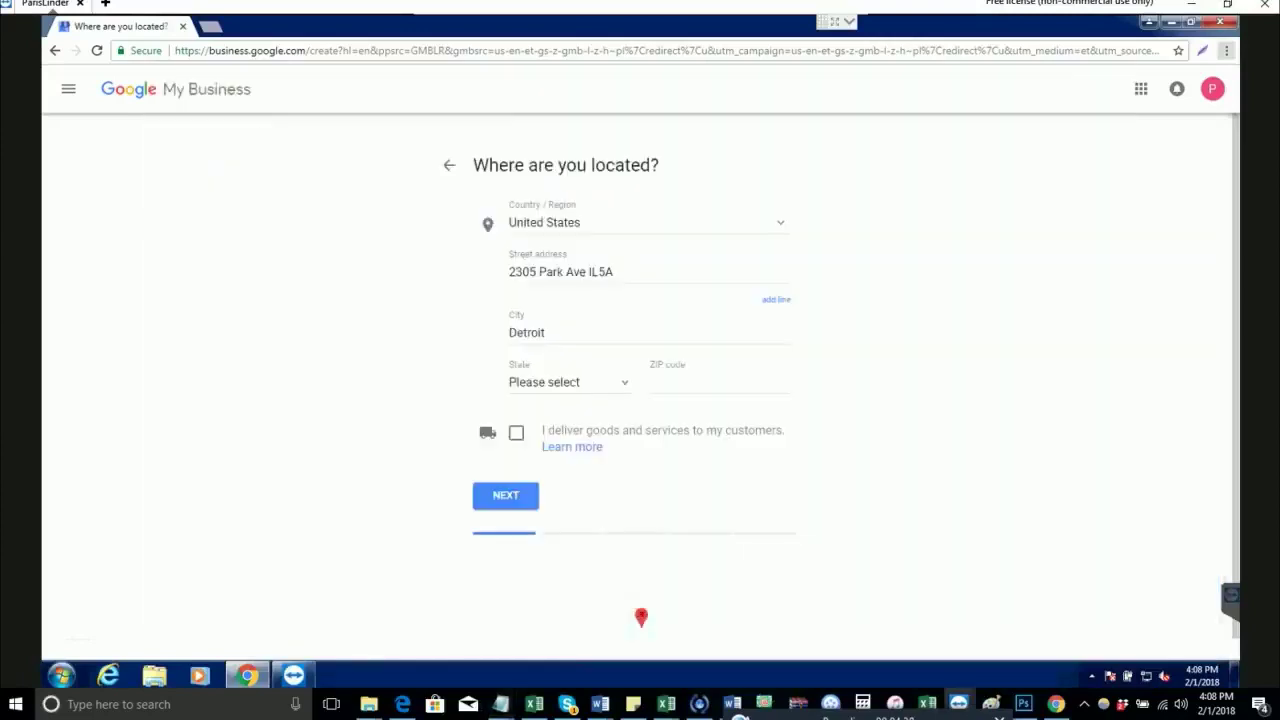
{"action": "left_click", "coordinate": [568, 382]}
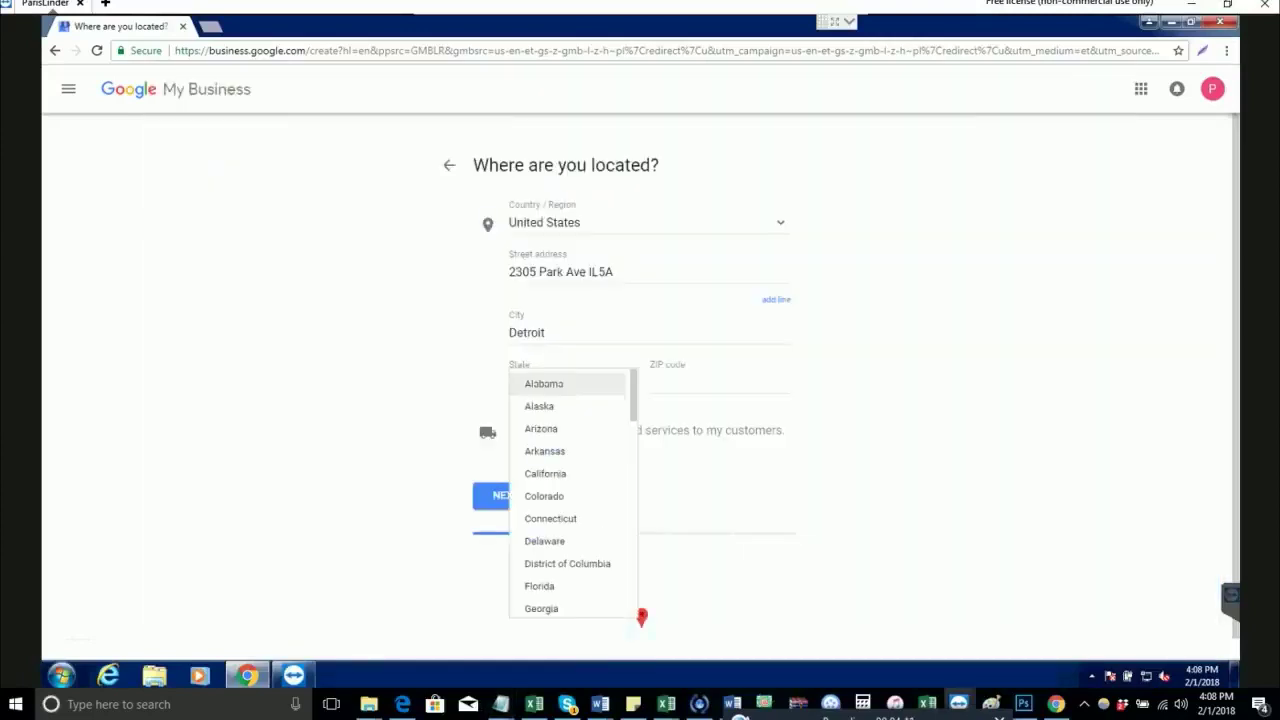
{"action": "scroll", "coordinate": [572, 495], "scroll_direction": "down", "scroll_amount": 5}
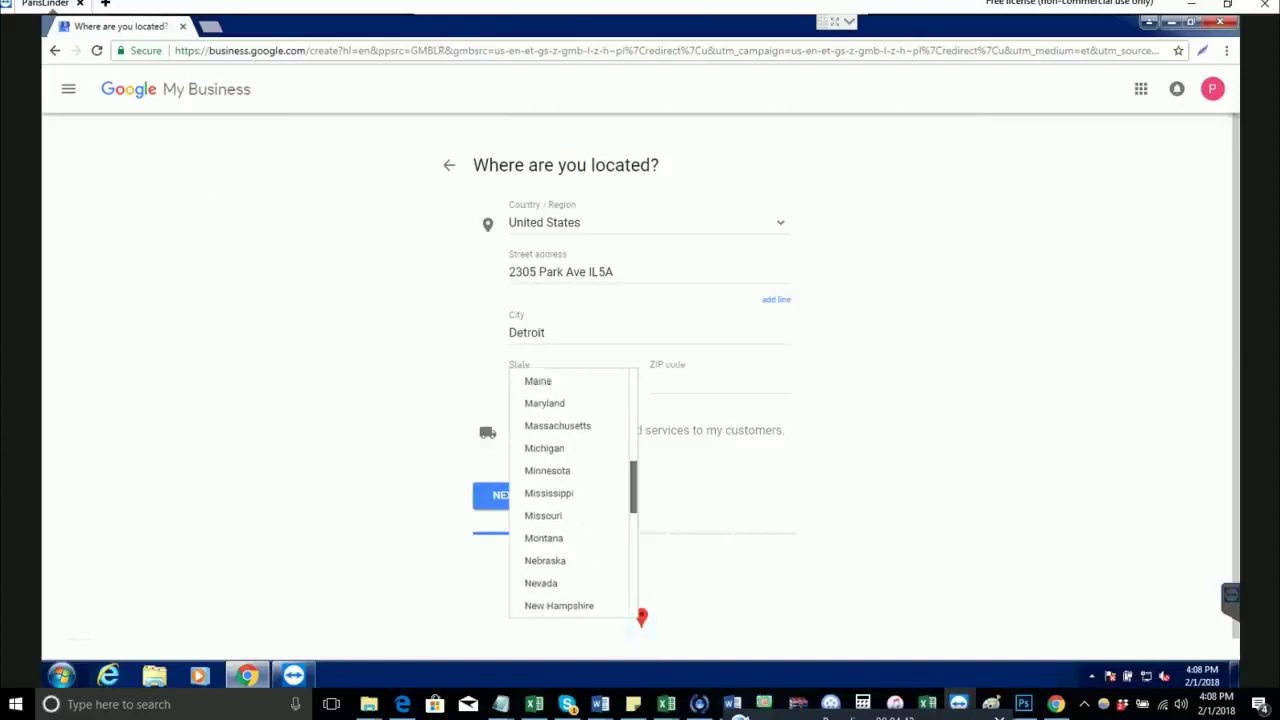
{"action": "scroll", "coordinate": [572, 495], "scroll_direction": "down", "scroll_amount": 3}
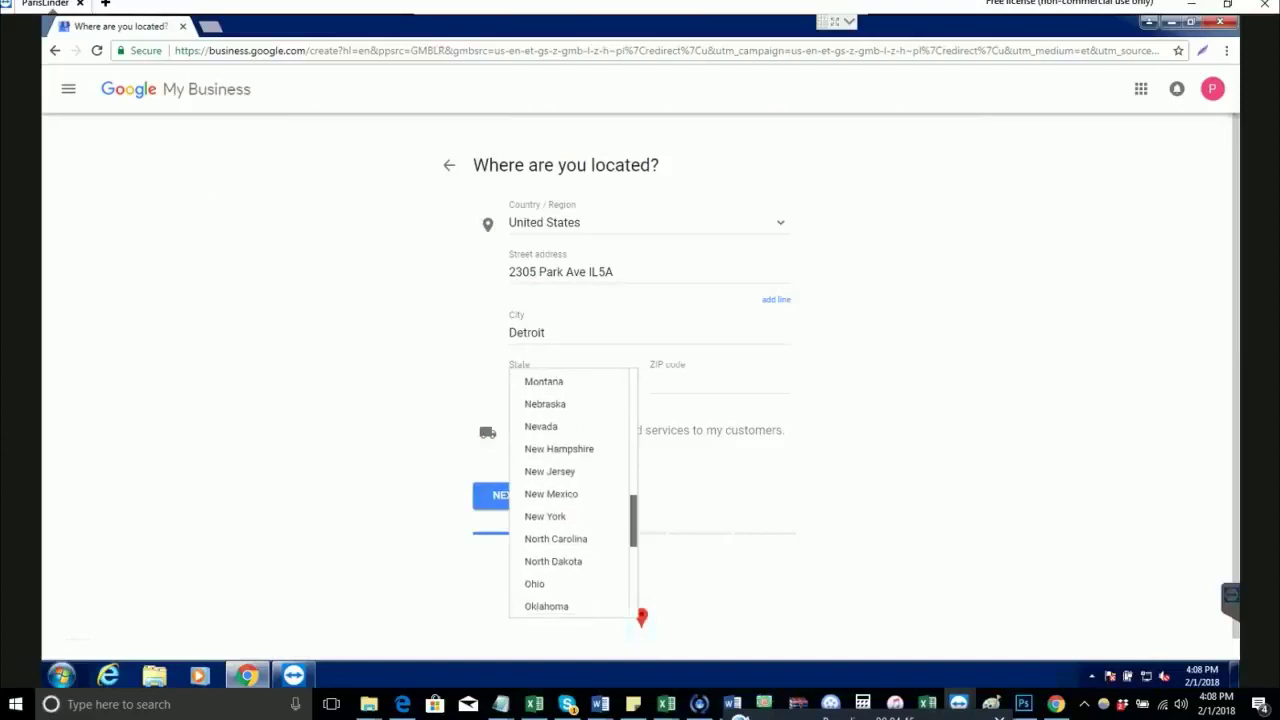
{"action": "scroll", "coordinate": [570, 457], "scroll_direction": "up", "scroll_amount": 1}
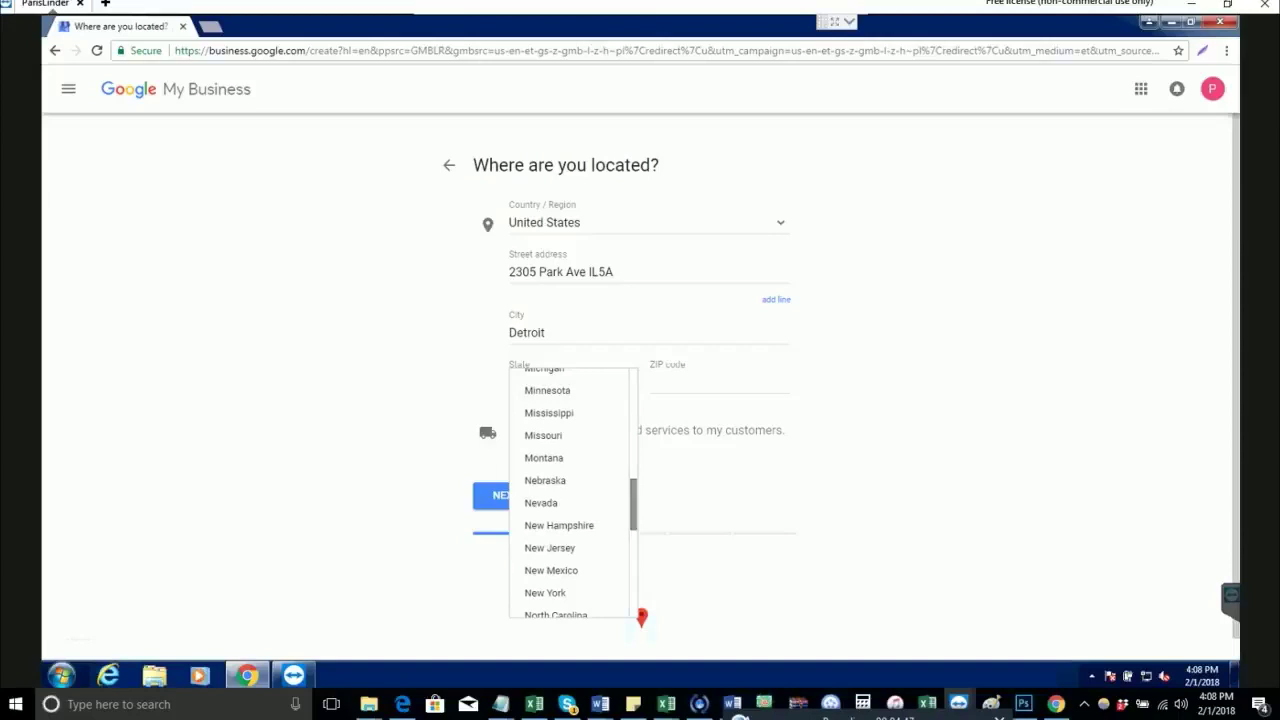
{"action": "scroll", "coordinate": [570, 450], "scroll_direction": "up", "scroll_amount": 1}
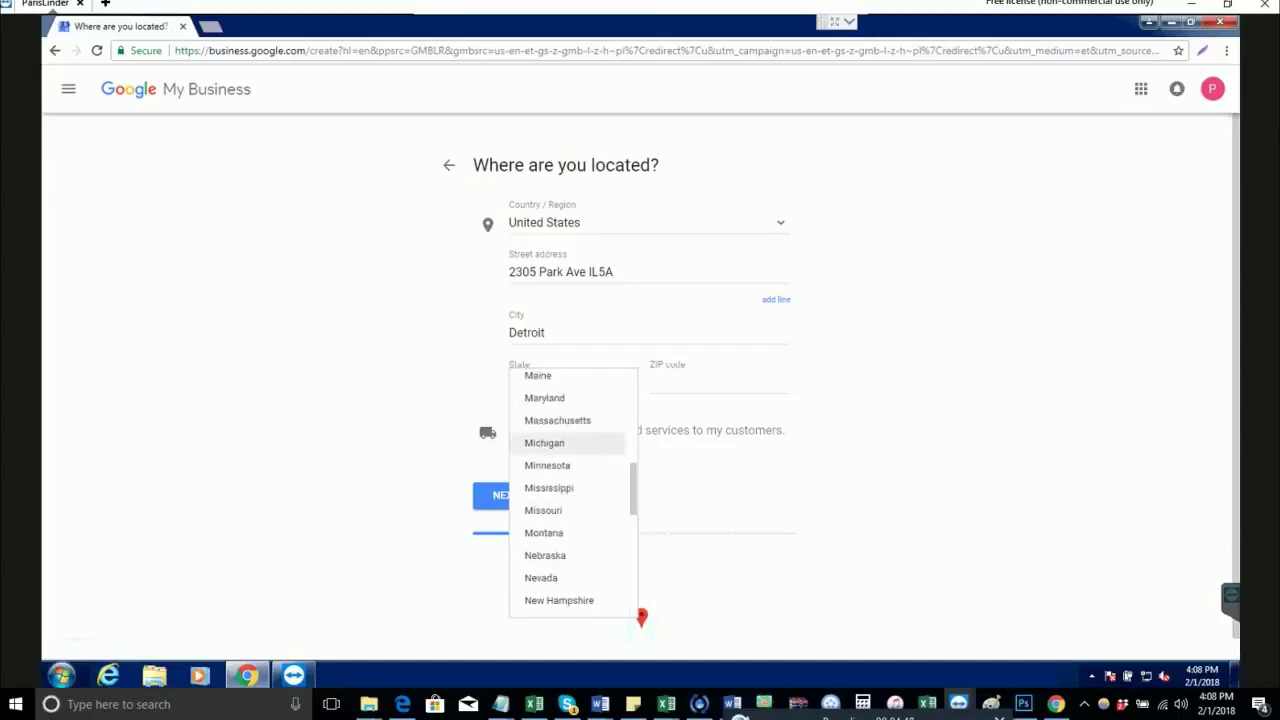
{"action": "left_click", "coordinate": [568, 443]}
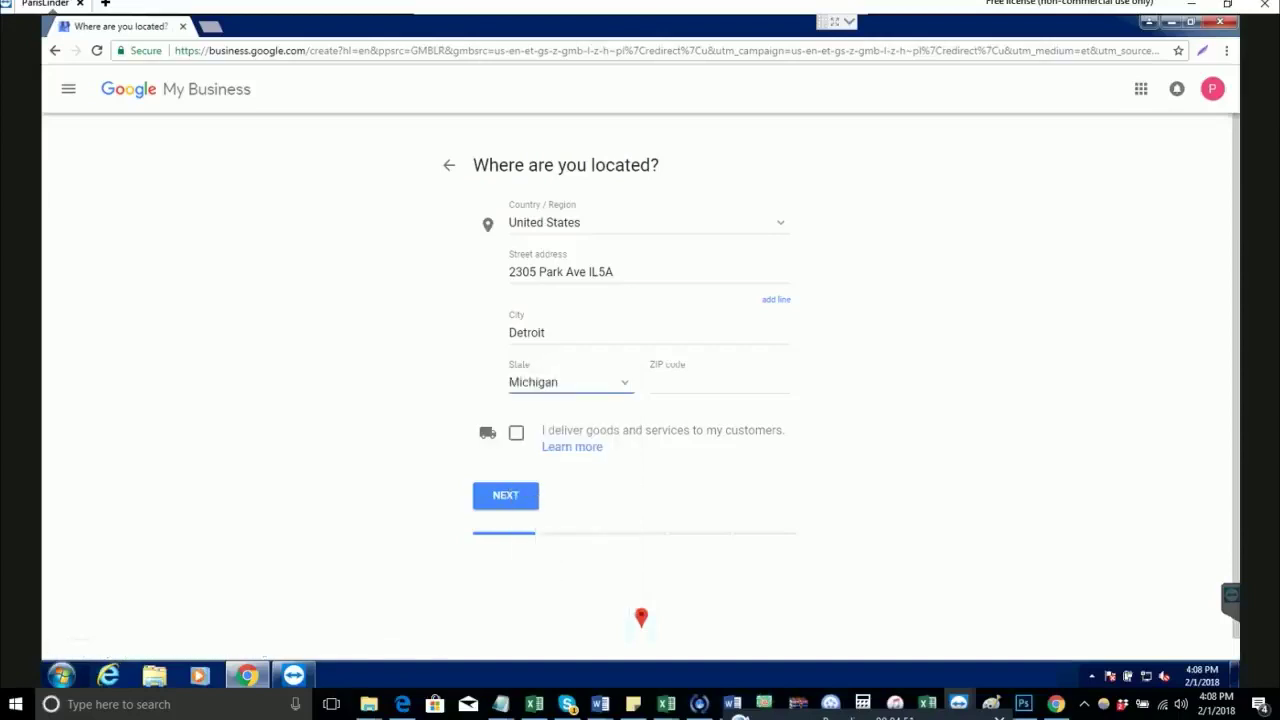
Step: Paste ZIP code 48201, tick delivering to customers, and hide the business address
{"action": "left_click", "coordinate": [719, 383]}
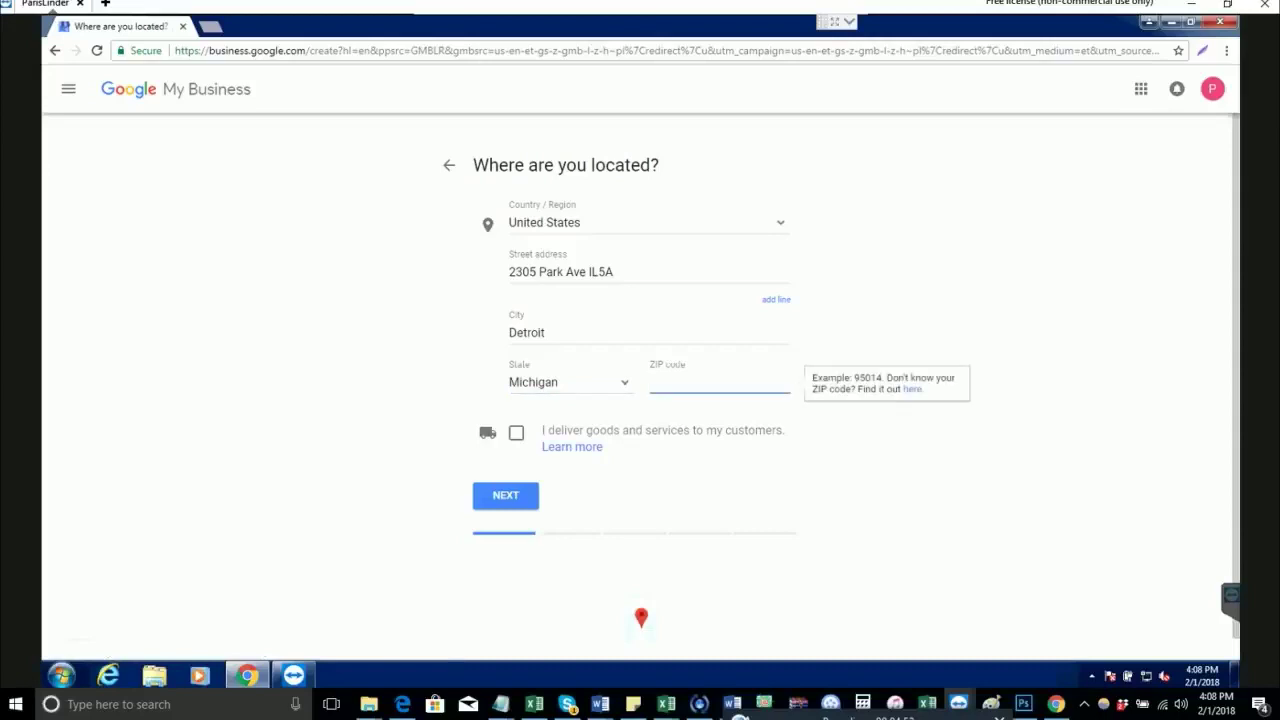
{"action": "key", "text": "alt+Tab"}
{"action": "key", "text": "End"}
{"action": "key", "text": "shift+Left"}
{"action": "key", "text": "shift+Left"}
{"action": "key", "text": "shift+Left"}
{"action": "key", "text": "shift+Left"}
{"action": "key", "text": "shift+Left"}
{"action": "key", "text": "ctrl+c"}
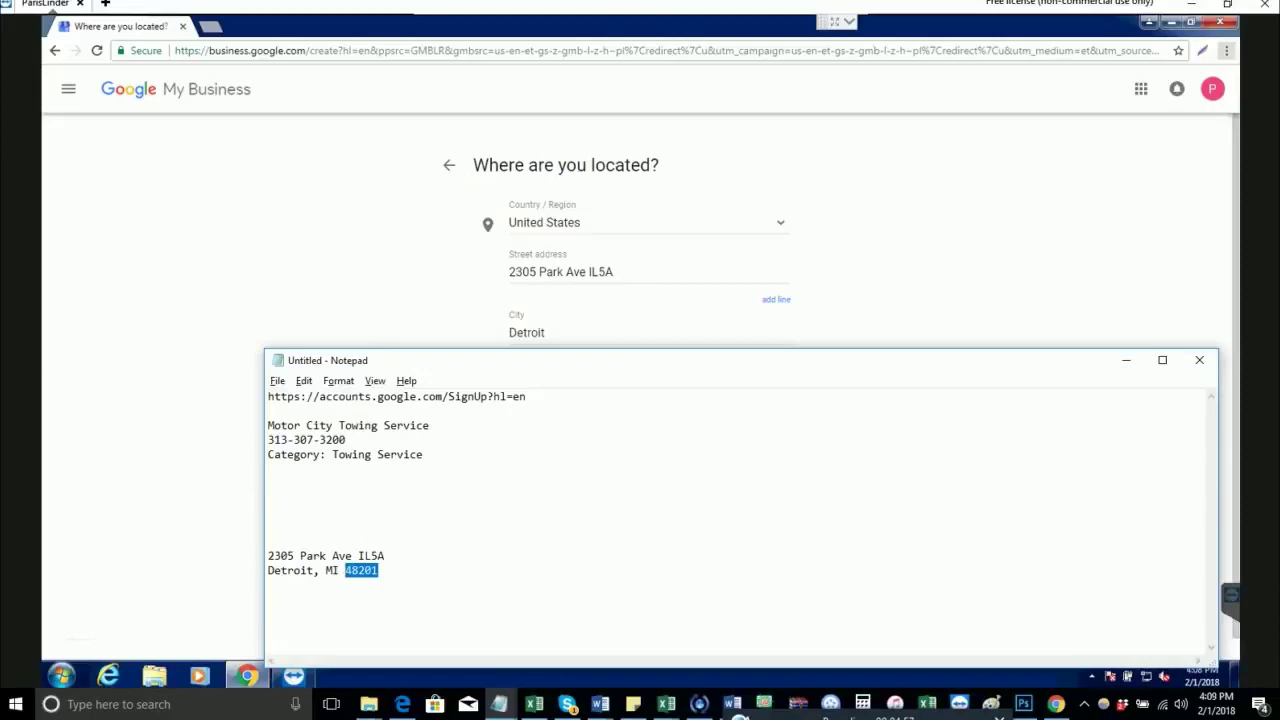
{"action": "key", "text": "alt+Tab"}
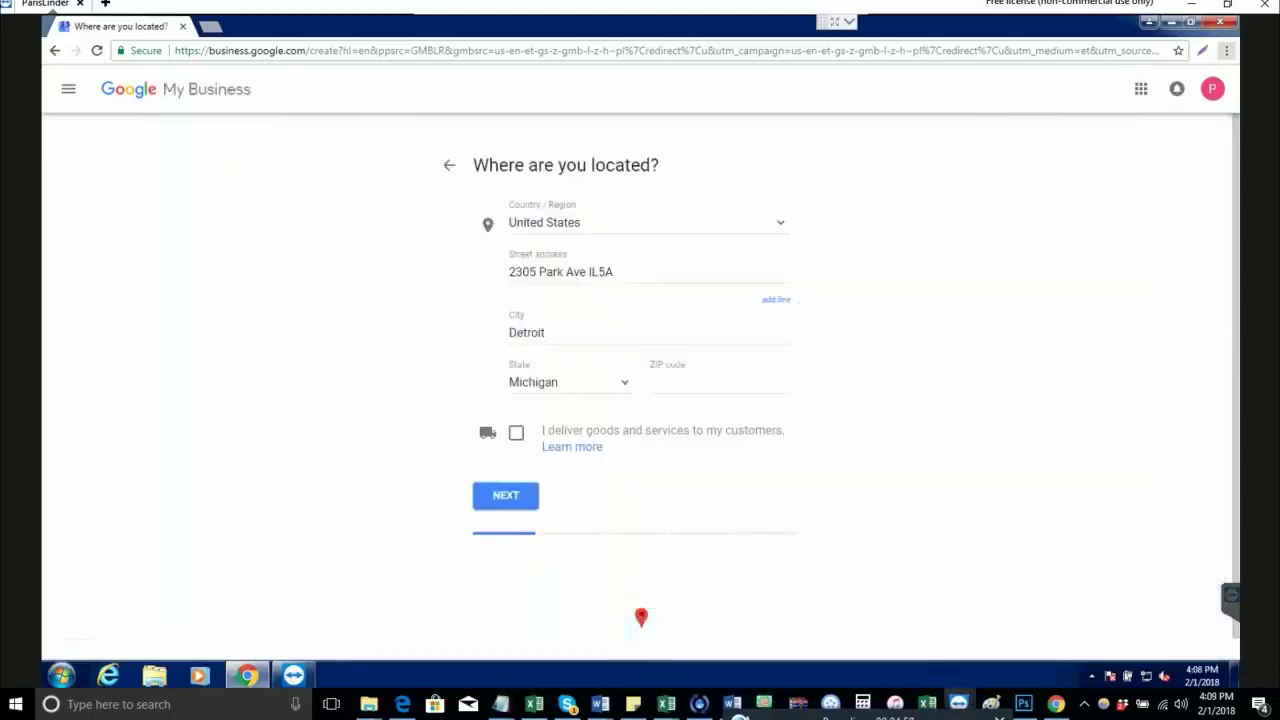
{"action": "left_click", "coordinate": [651, 382]}
{"action": "key", "text": "ctrl+v"}
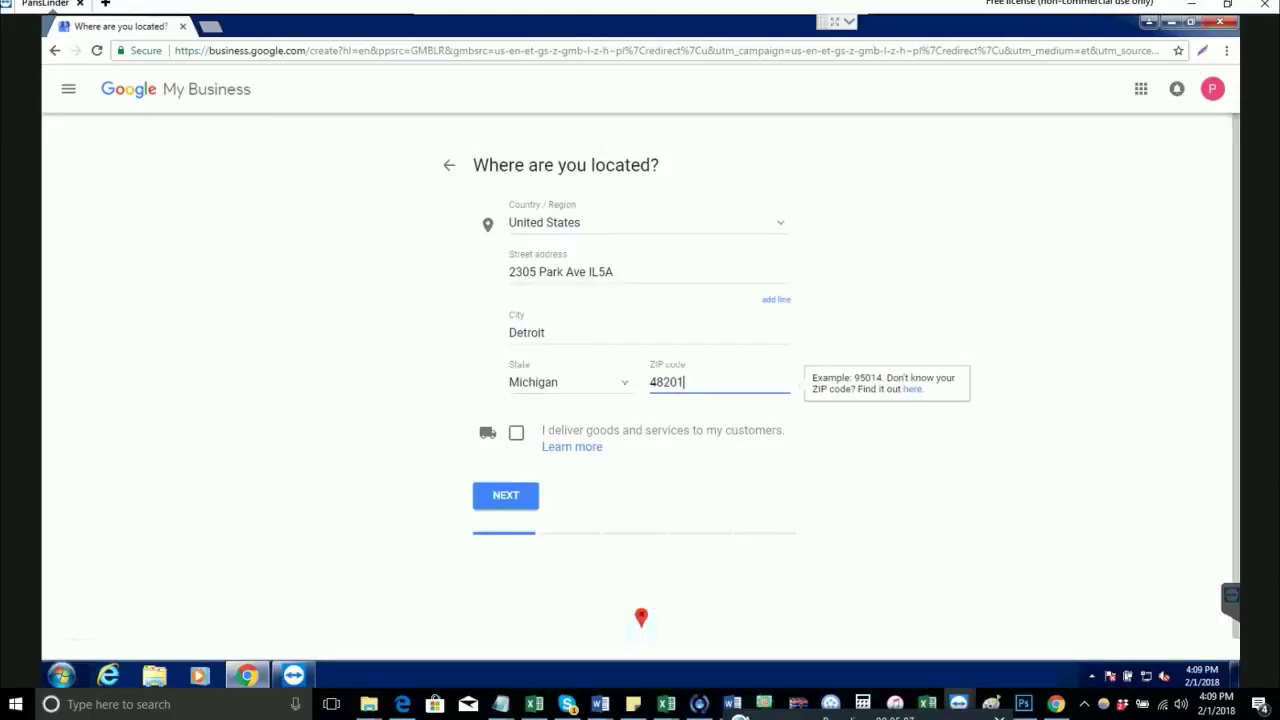
{"action": "left_click", "coordinate": [516, 432]}
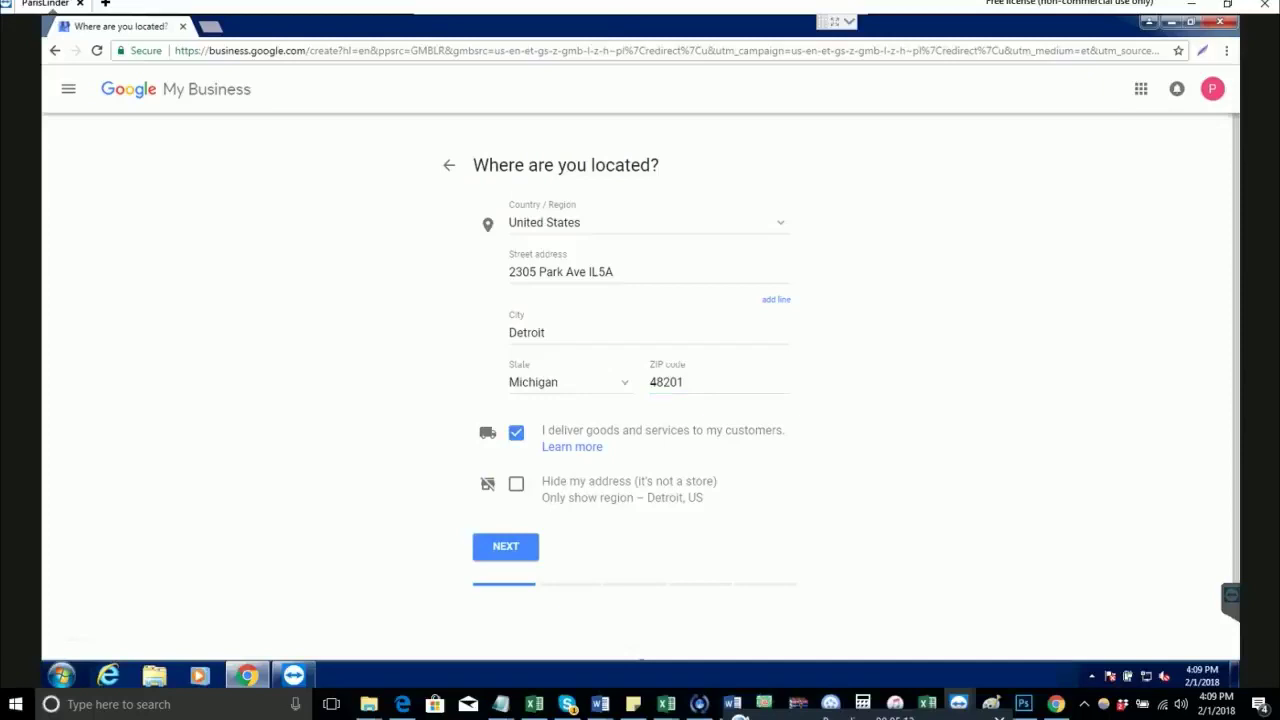
{"action": "left_click", "coordinate": [516, 483]}
Step: Submit the location and set in-person delivery within 50 miles of the business
{"action": "left_click", "coordinate": [505, 546]}
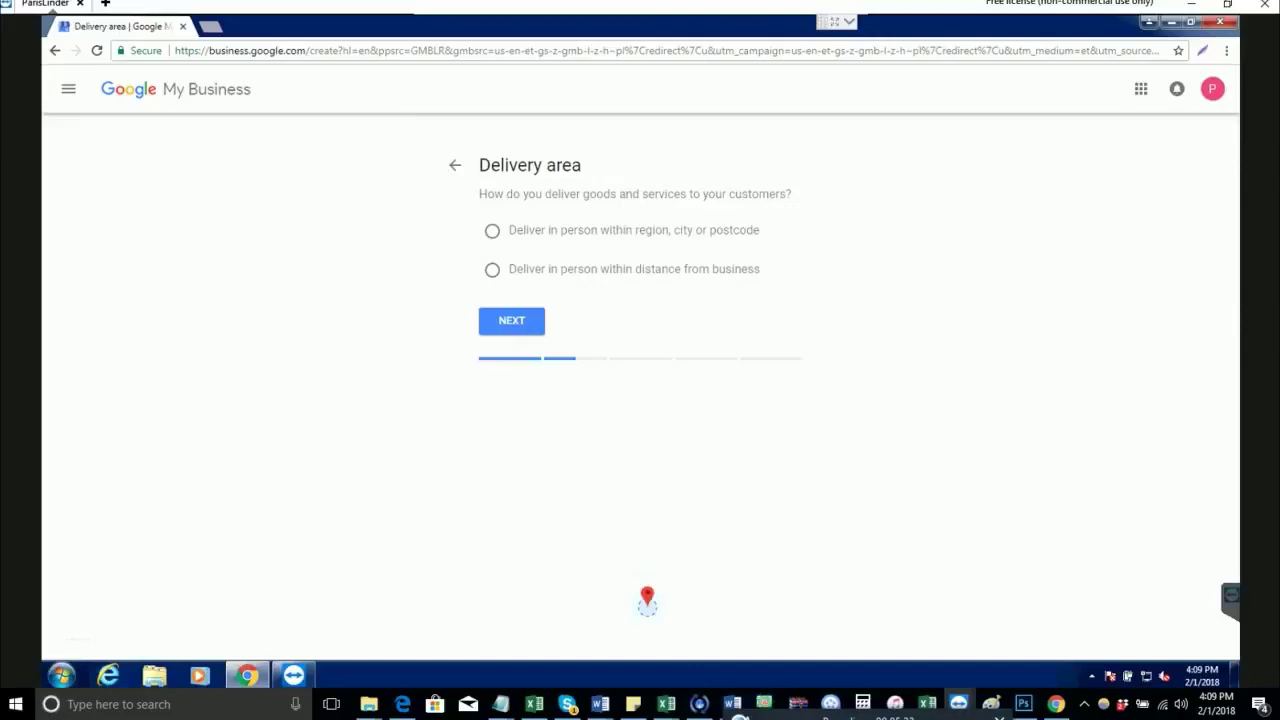
{"action": "left_click", "coordinate": [492, 269]}
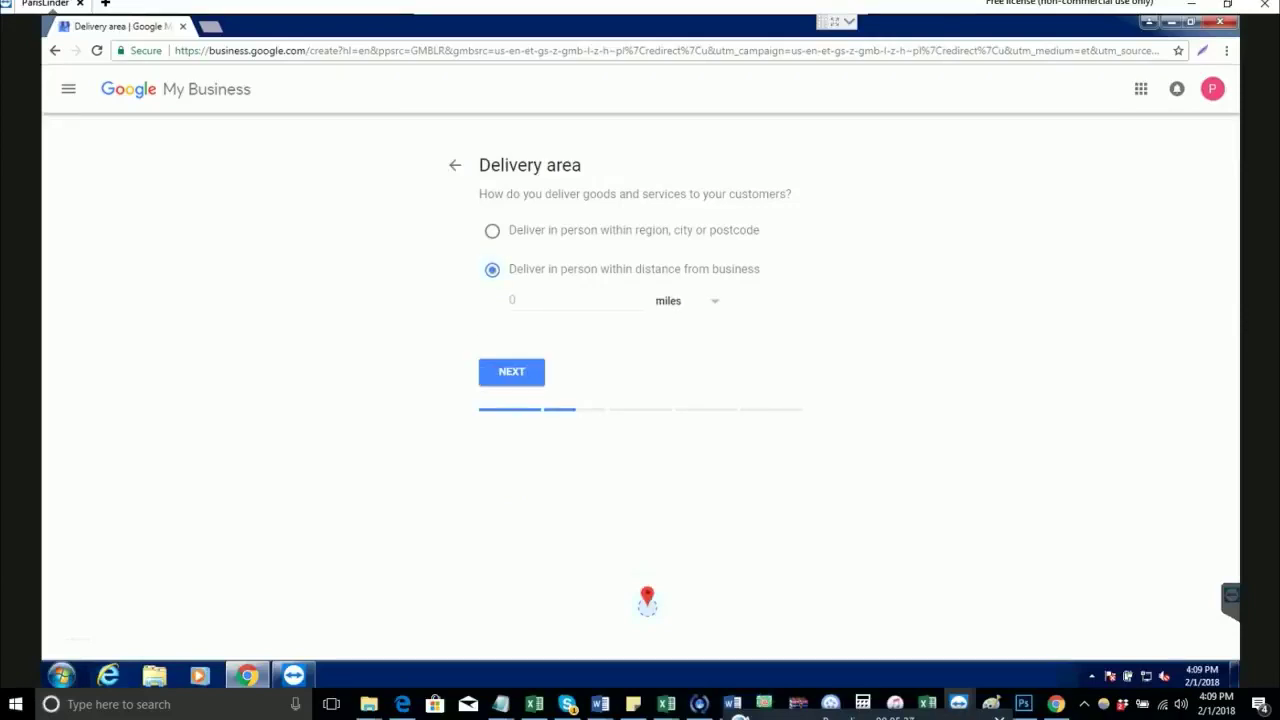
{"action": "left_click", "coordinate": [575, 300]}
{"action": "type", "text": "50"}
{"action": "key", "text": "Return"}
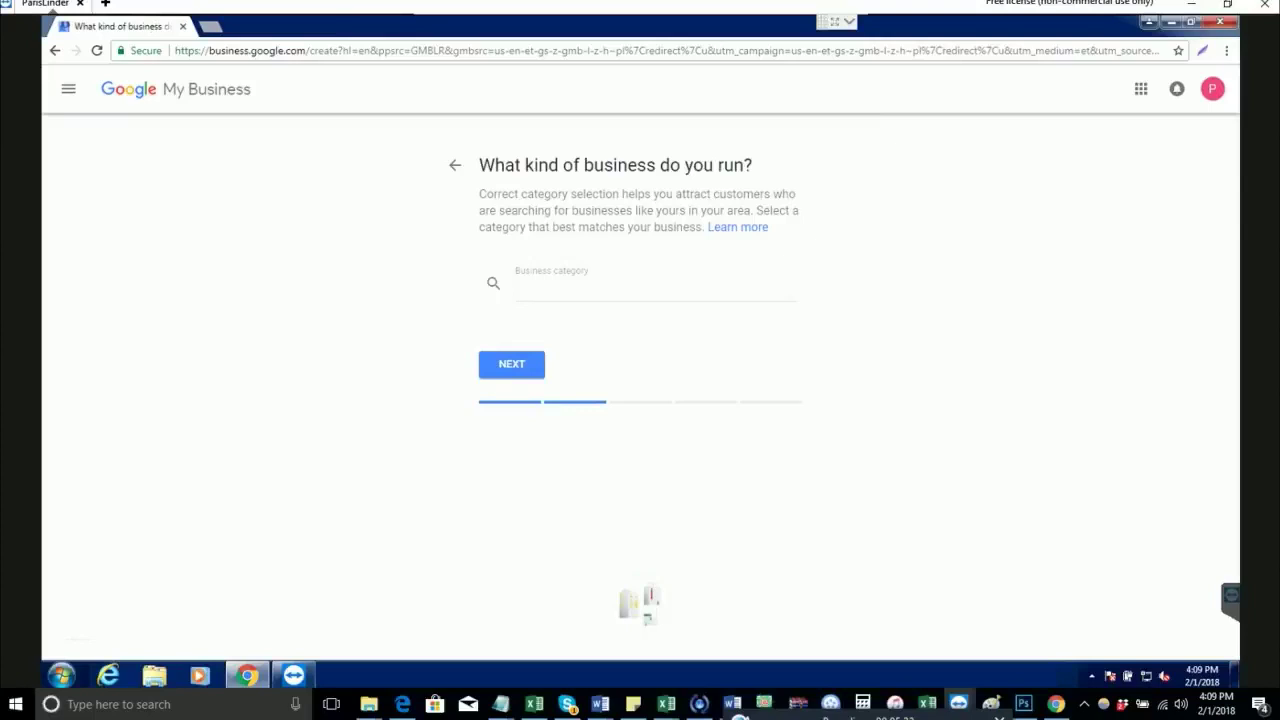
Step: Set the business category to Towing Service and continue
{"action": "key", "text": "alt+Tab"}
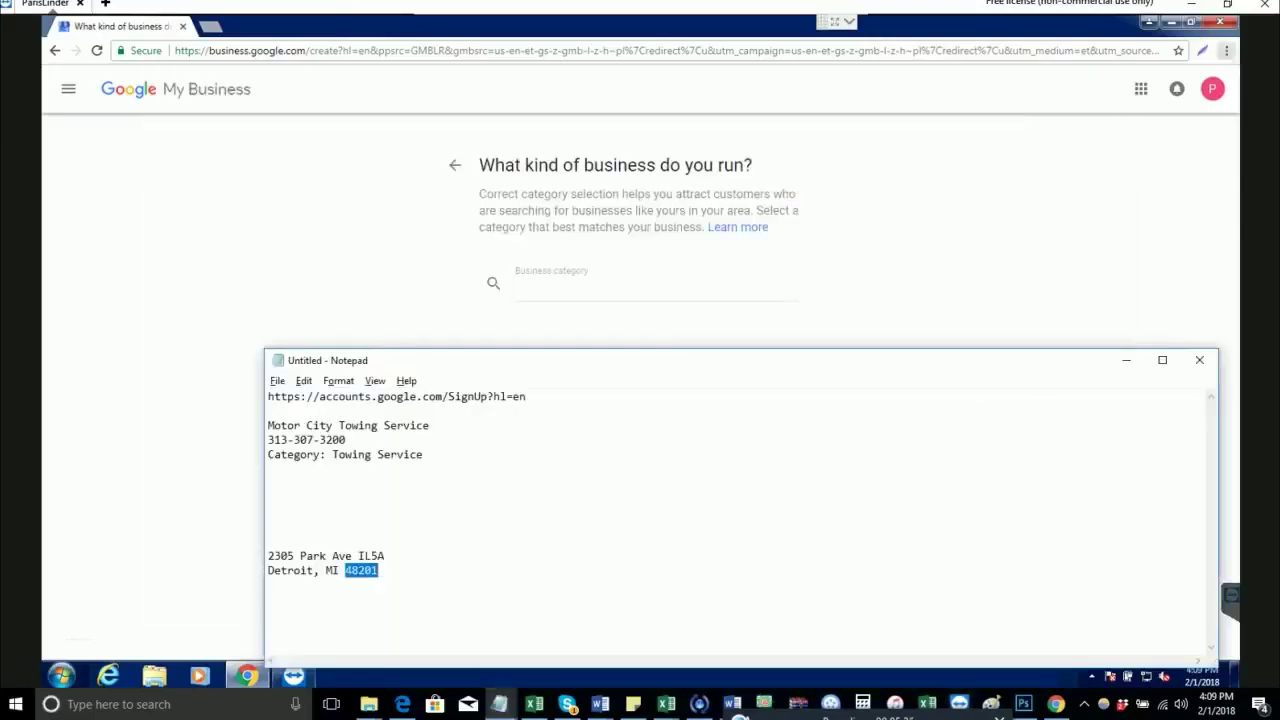
{"action": "left_click", "coordinate": [422, 454]}
{"action": "key", "text": "alt+Tab"}
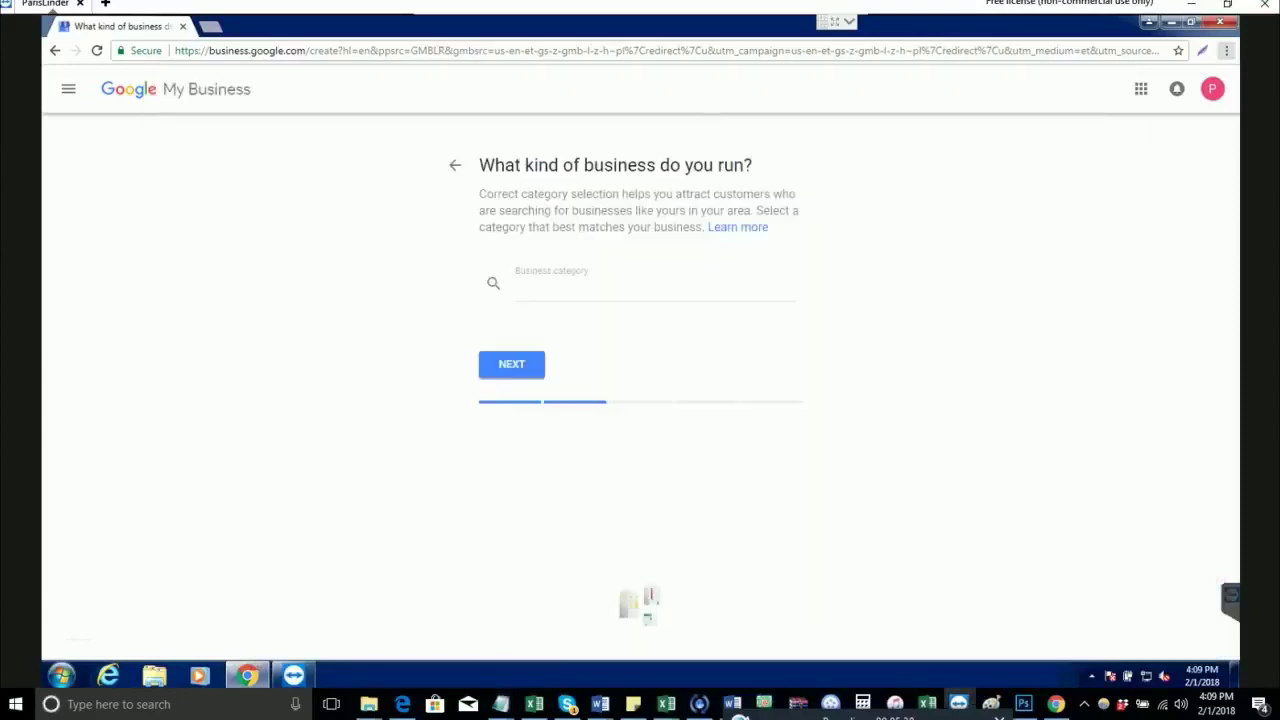
{"action": "type", "text": "towing ser"}
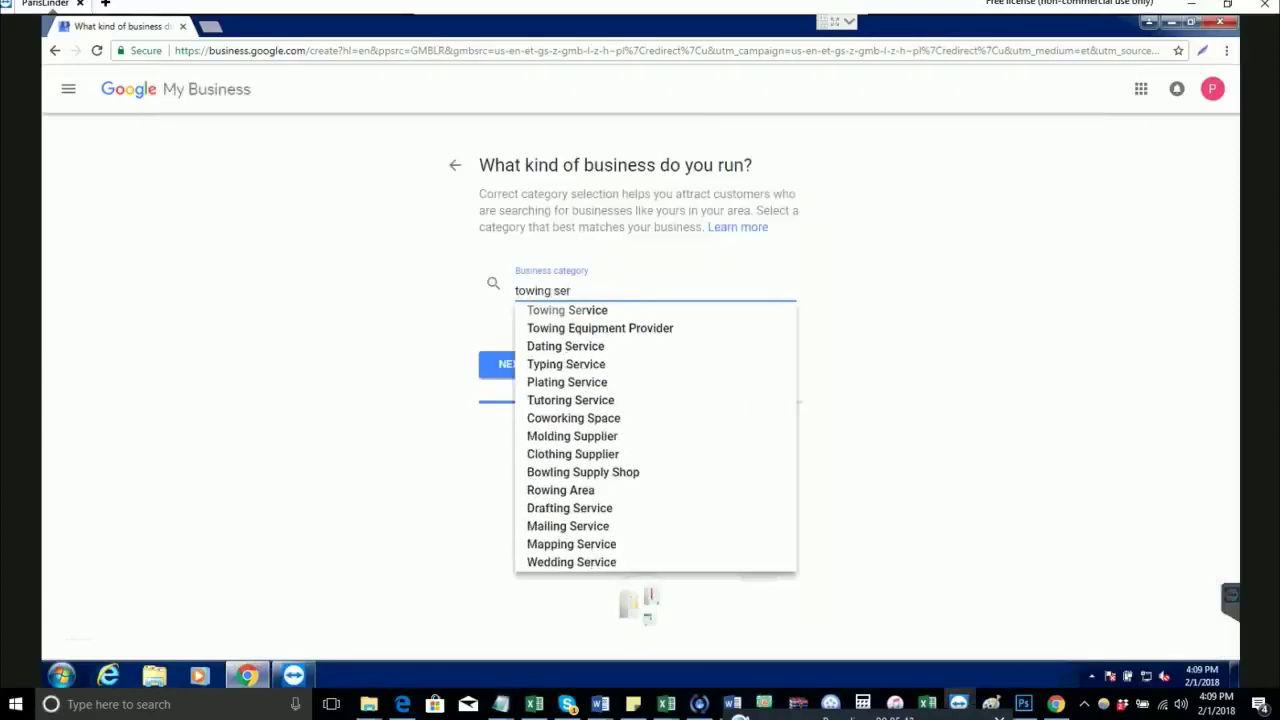
{"action": "key", "text": "Down"}
{"action": "key", "text": "Return"}
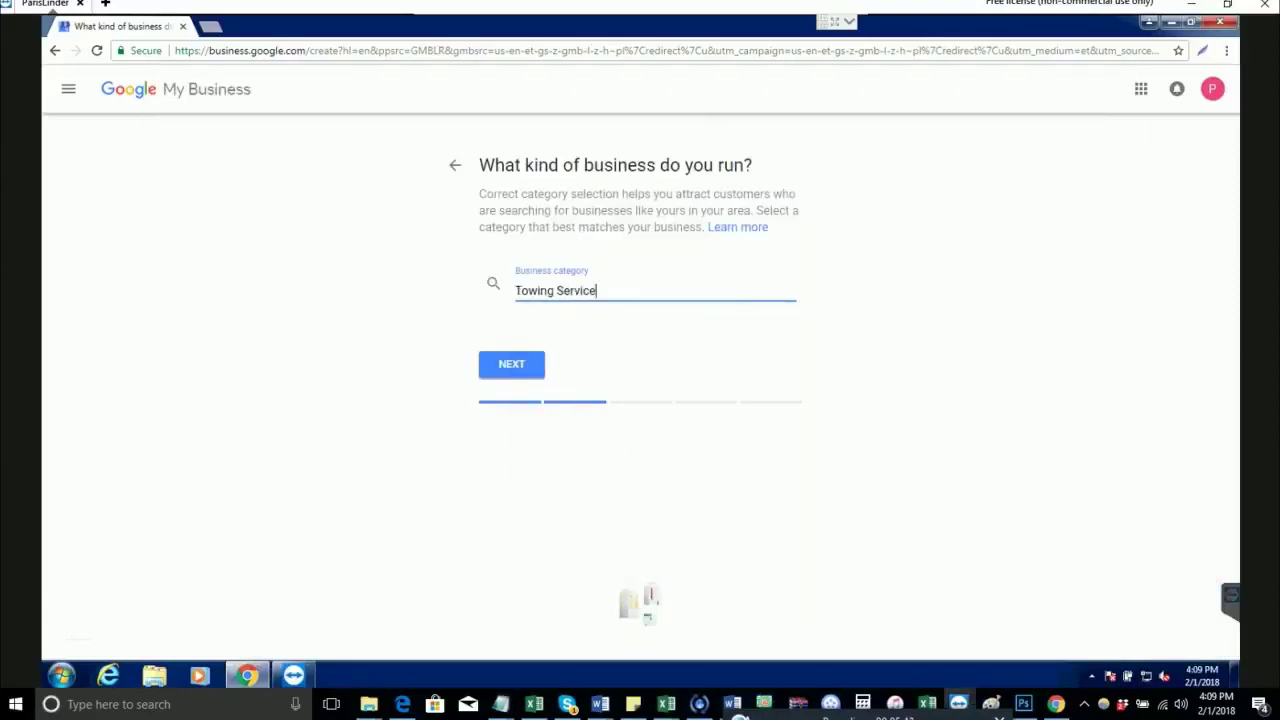
{"action": "key", "text": "Return"}
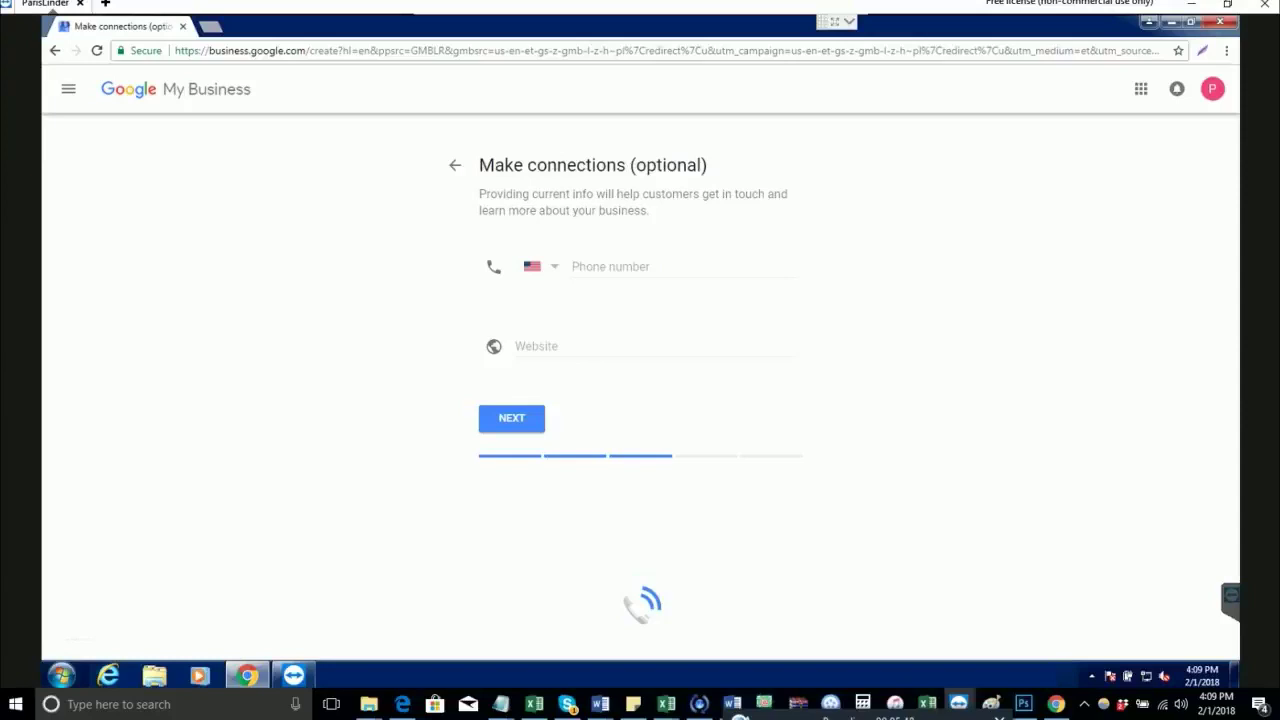
Step: Paste the business phone number from the notes and continue to the verification options
{"action": "key", "text": "alt+Tab"}
{"action": "left_click_drag", "start_coordinate": [346, 440], "coordinate": [268, 440]}
{"action": "key", "text": "ctrl+c"}
{"action": "key", "text": "alt+Tab"}
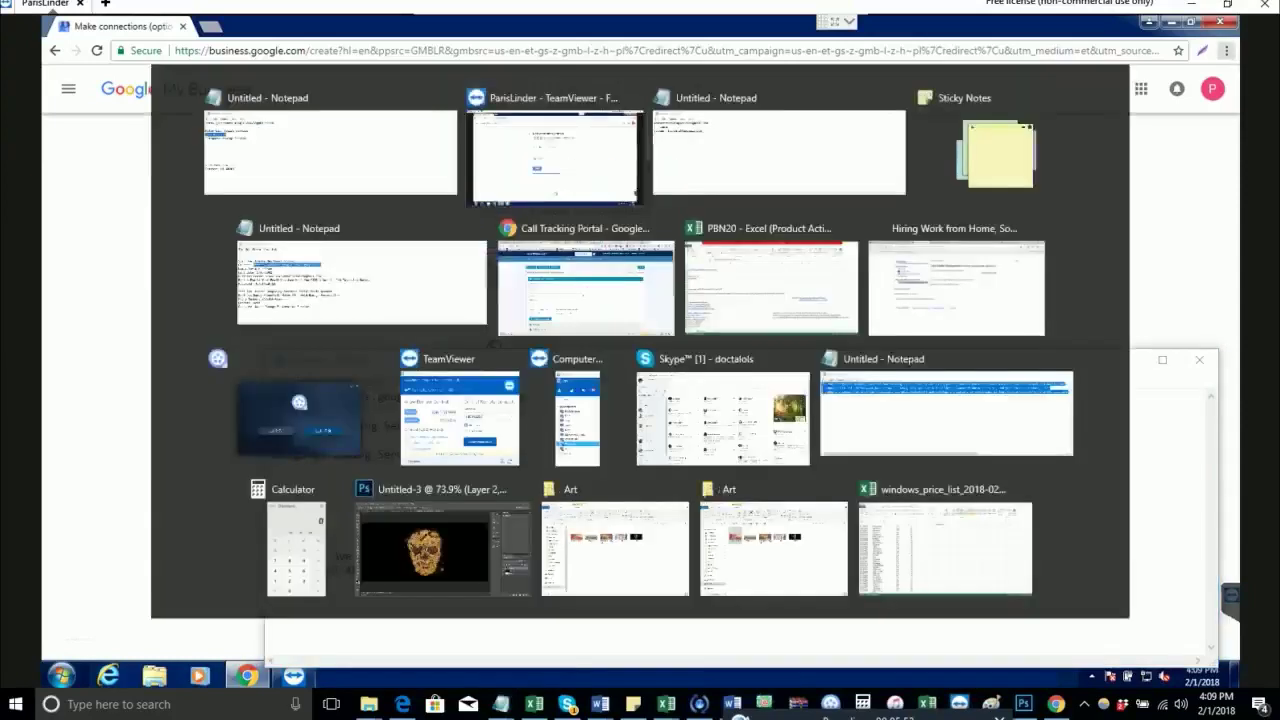
{"action": "left_click", "coordinate": [640, 266]}
{"action": "key", "text": "ctrl+v"}
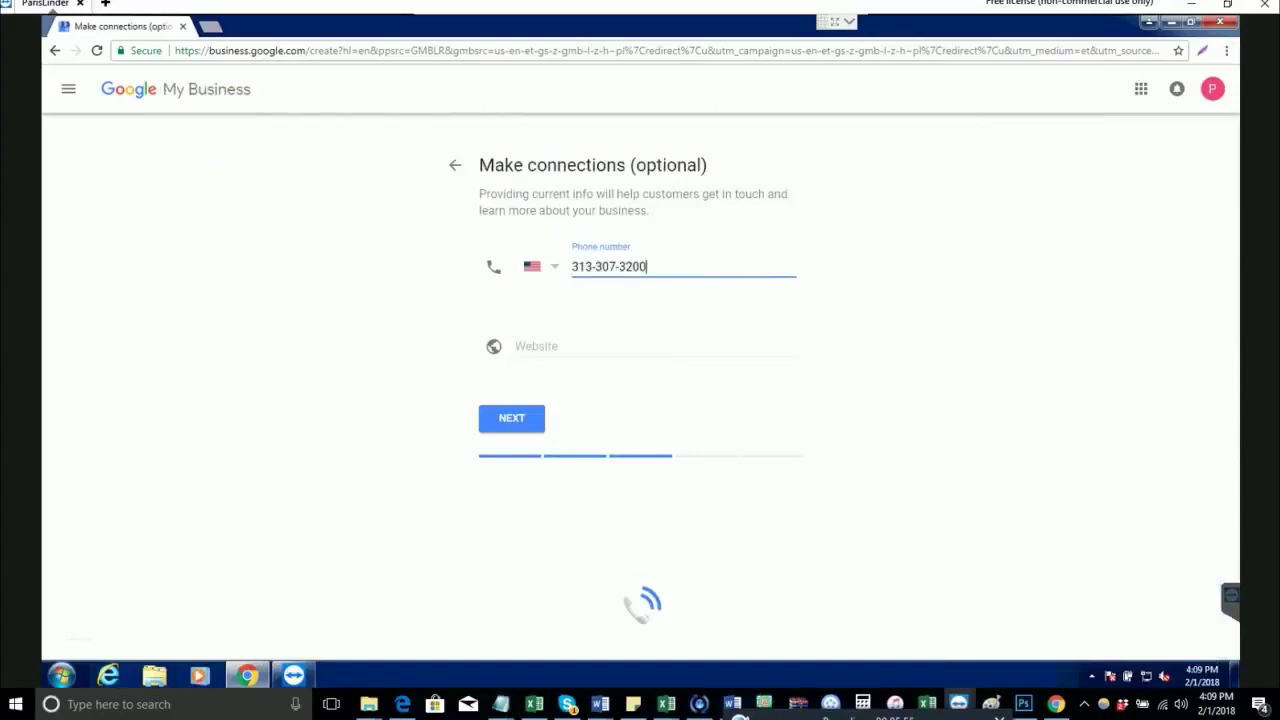
{"action": "key", "text": "Return"}
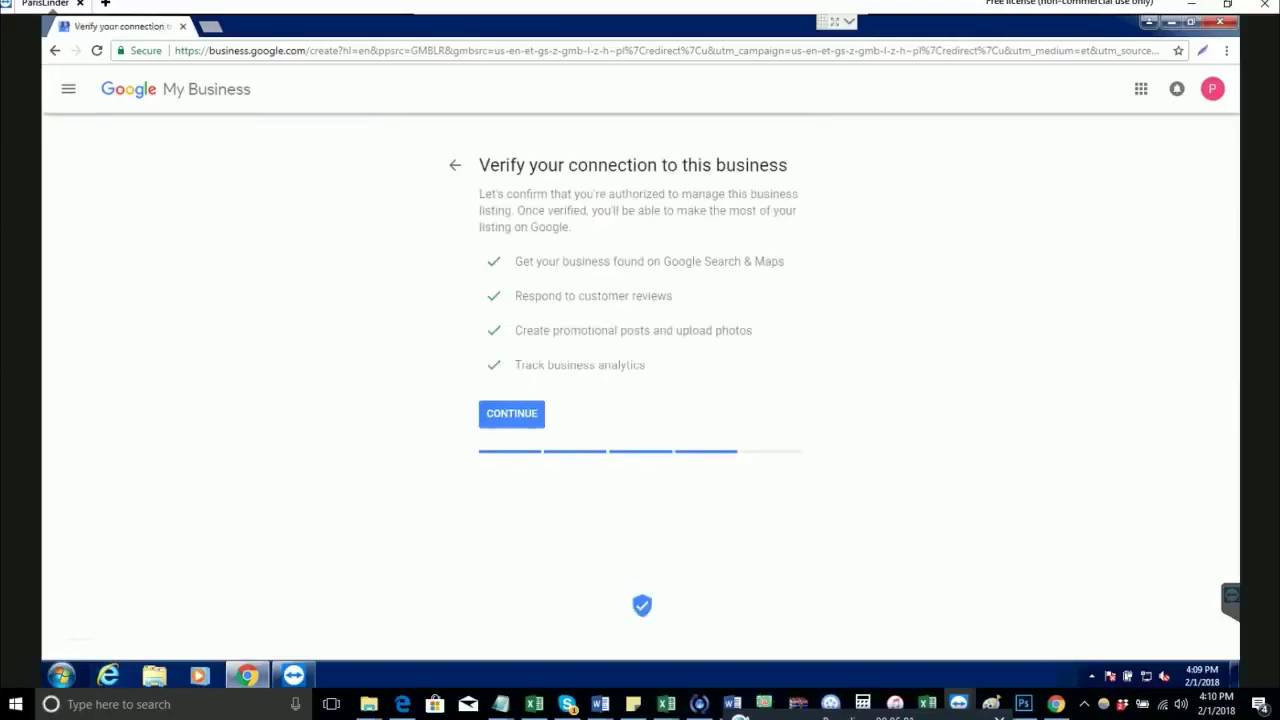
{"action": "key", "text": "Return"}
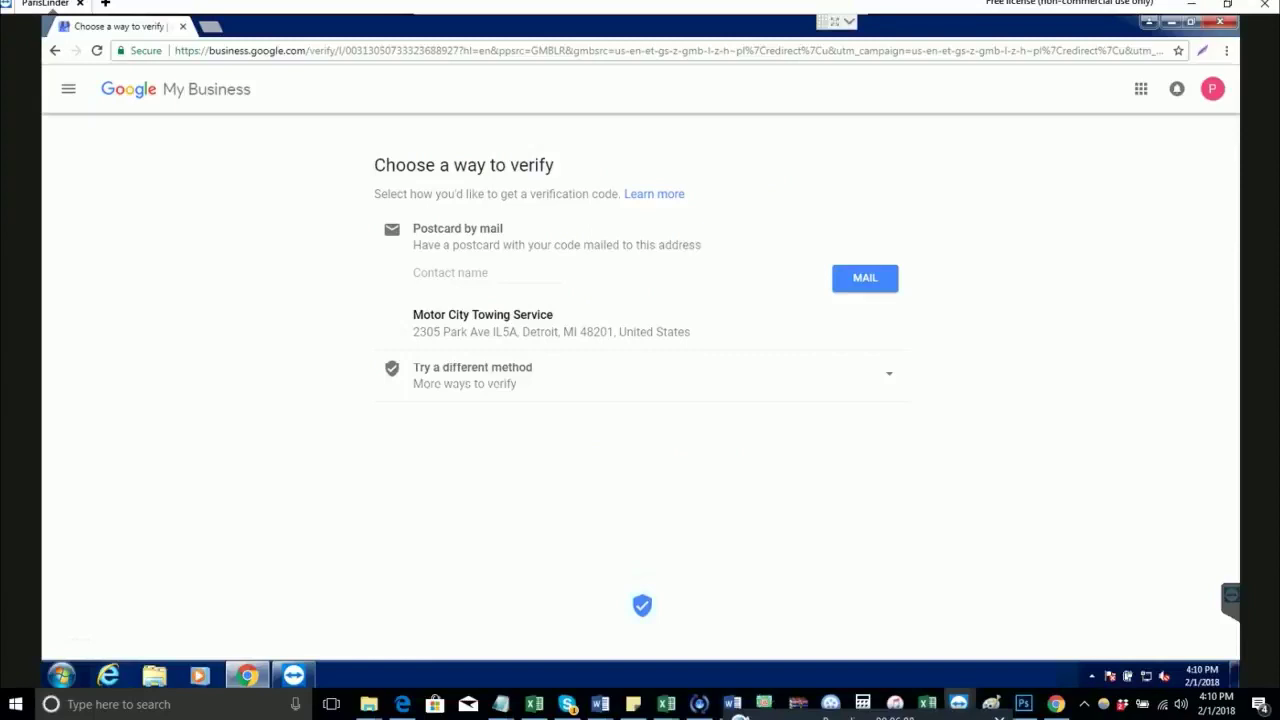
Step: Enter the contact's name, request the verification postcard by mail, and open a new tab
{"action": "left_click", "coordinate": [450, 272]}
{"action": "type", "text": "J"}
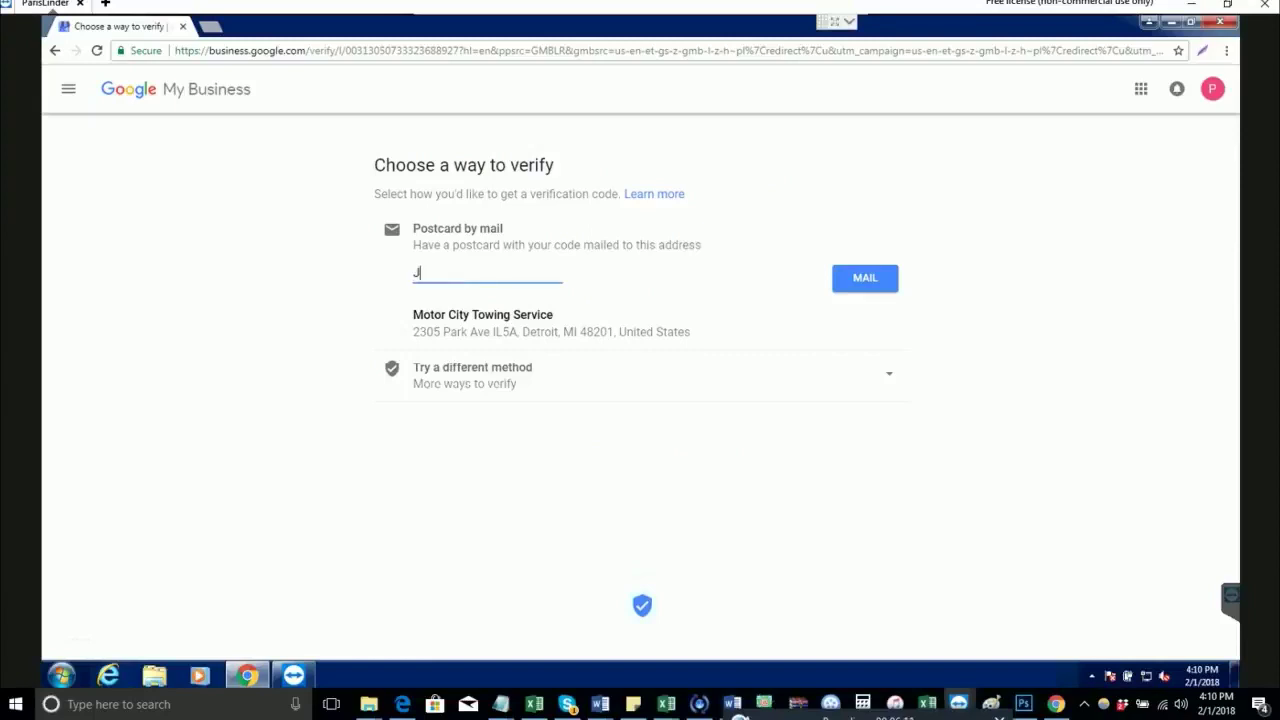
{"action": "type", "text": "ohn Smith"}
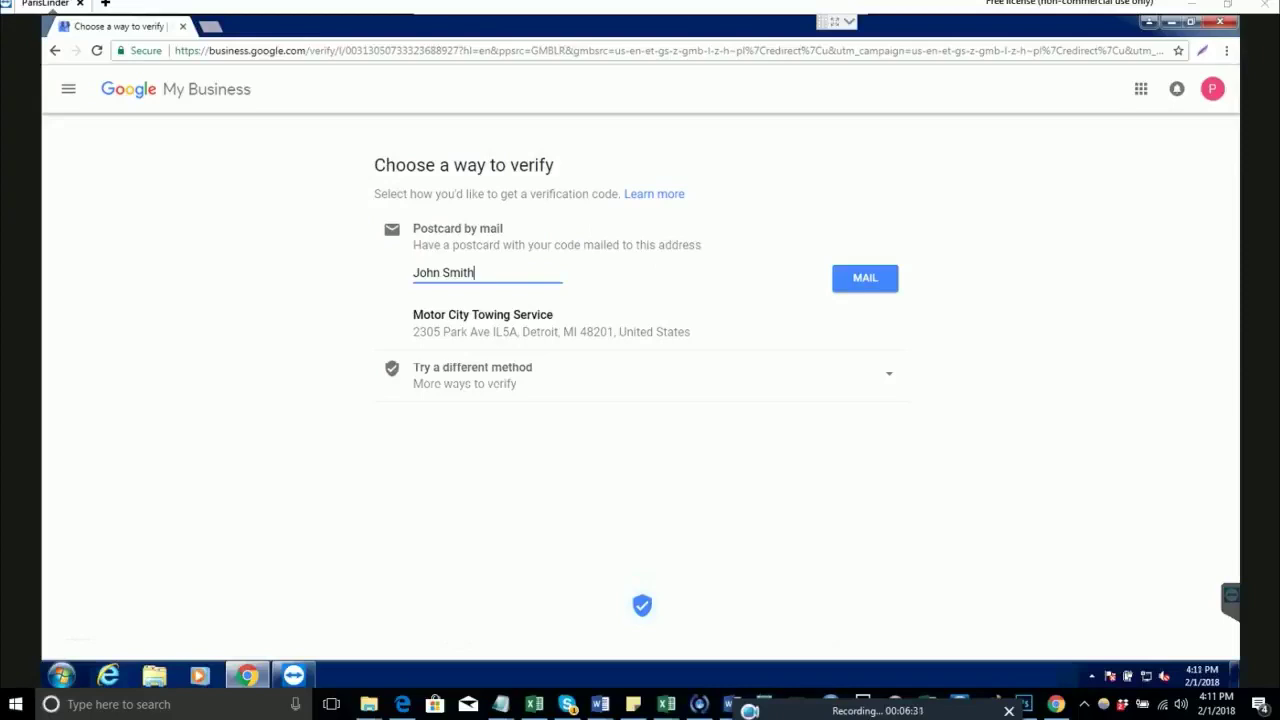
{"action": "key", "text": "Return"}
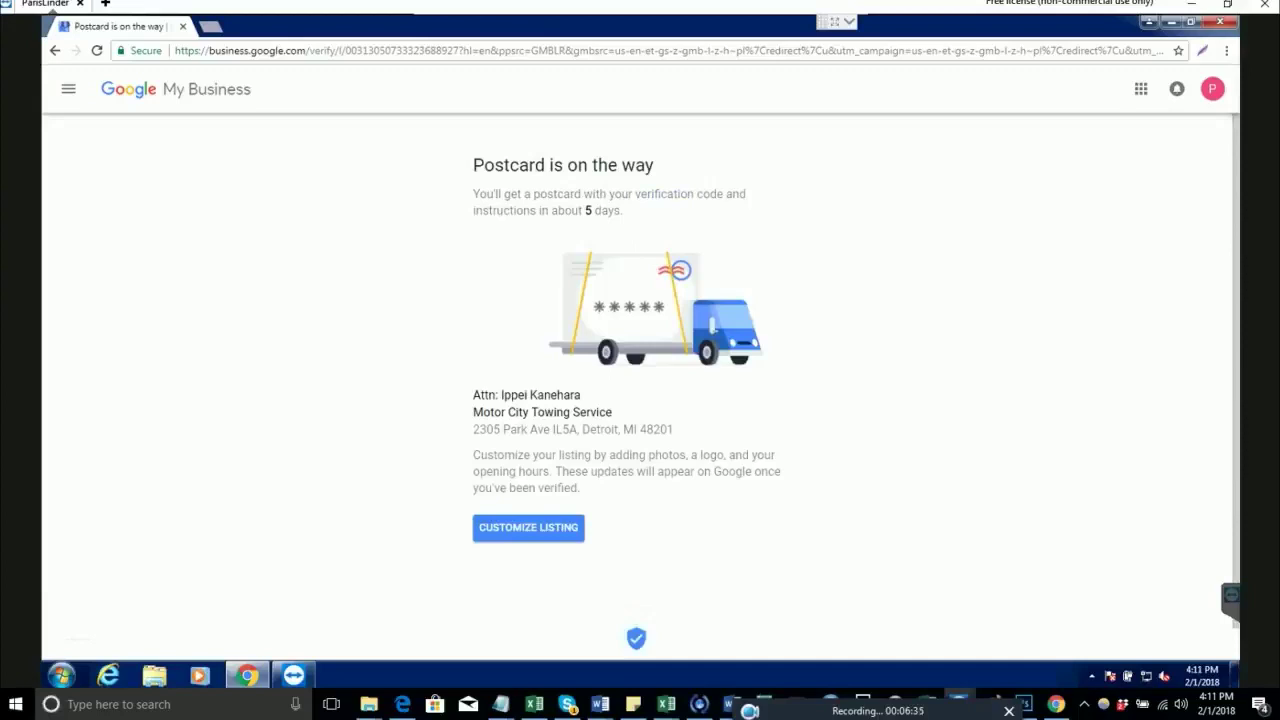
{"action": "key", "text": "ctrl+t"}
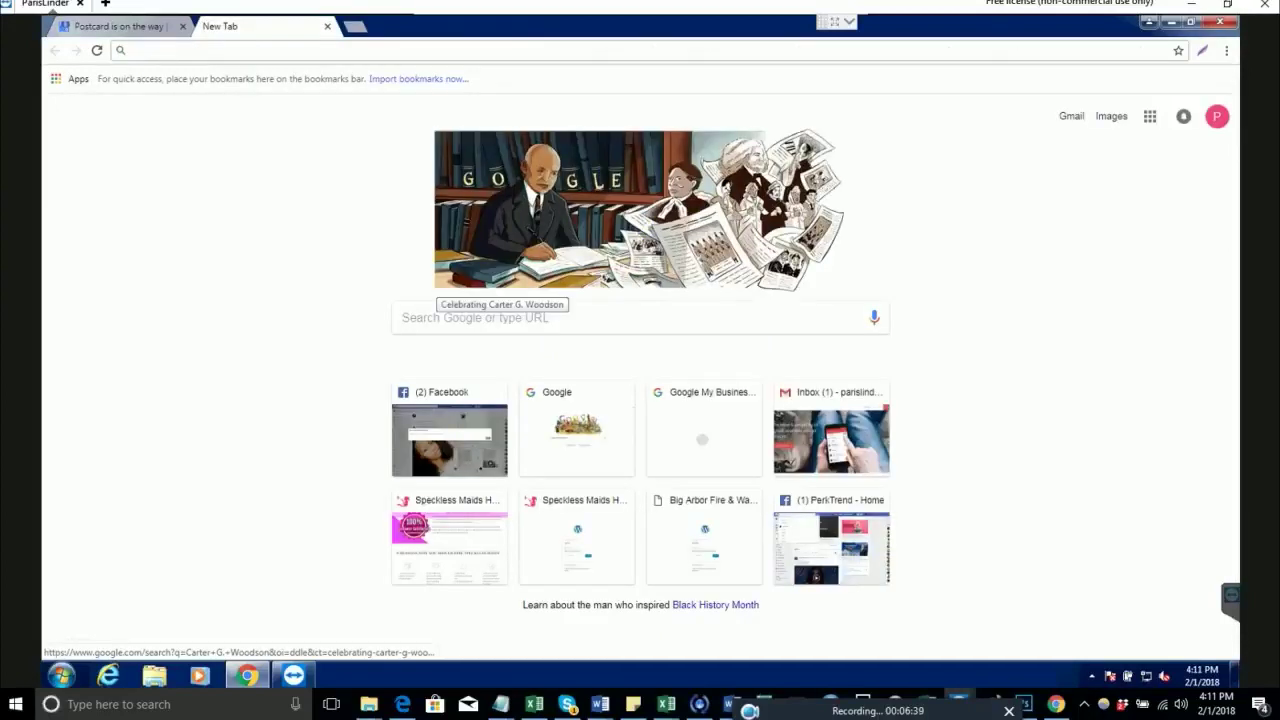
Step: Search Google for 'google post card' and view the image results
{"action": "left_click", "coordinate": [430, 317]}
{"action": "type", "text": "google"}
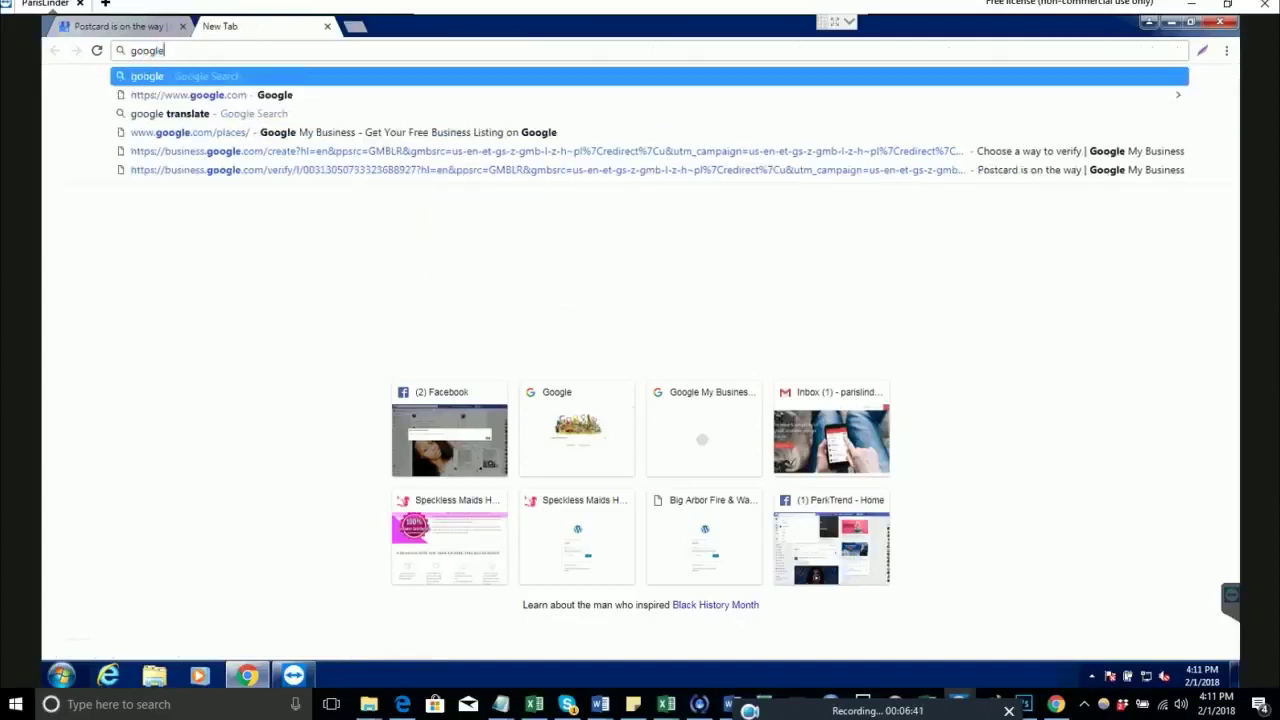
{"action": "type", "text": " post card"}
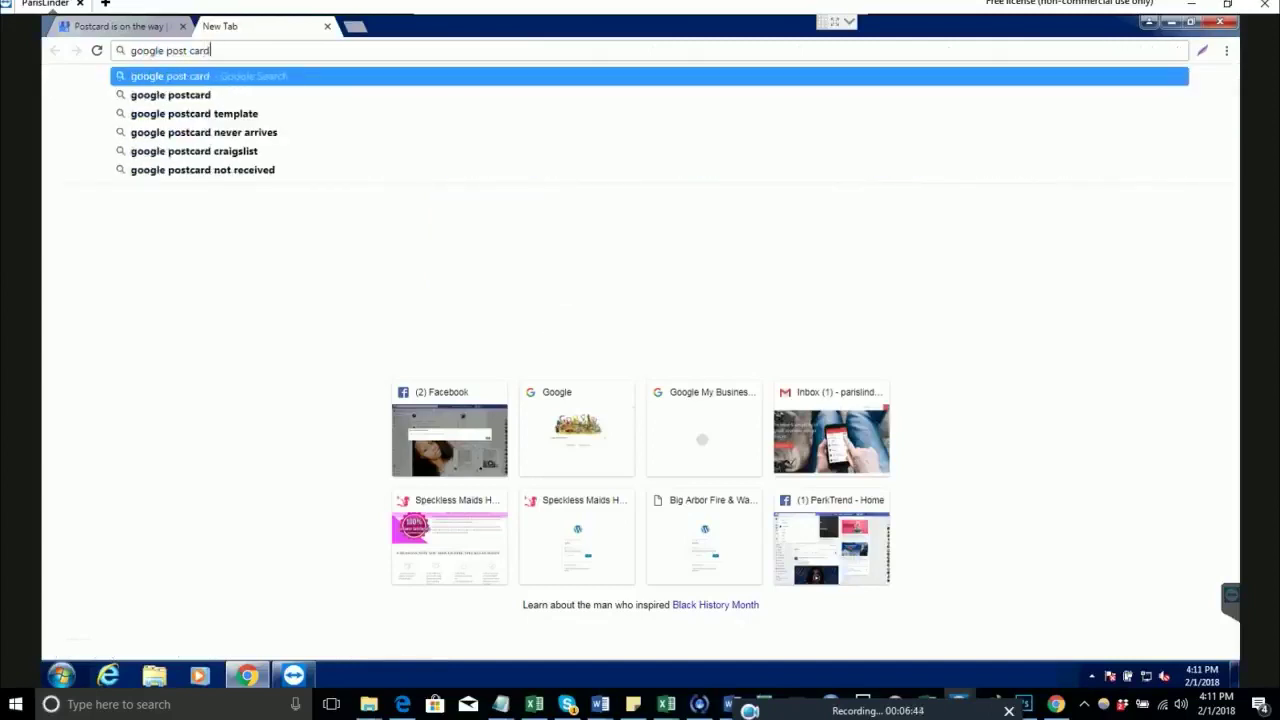
{"action": "key", "text": "Return"}
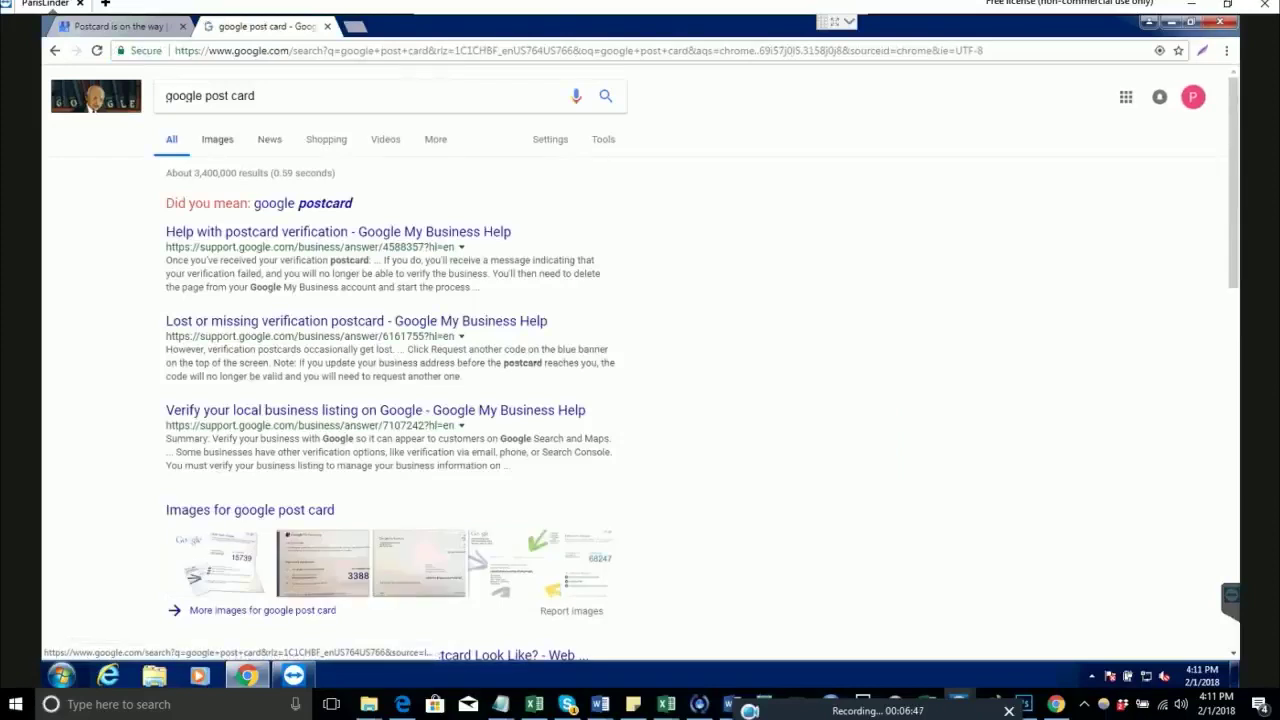
{"action": "left_click", "coordinate": [217, 139]}
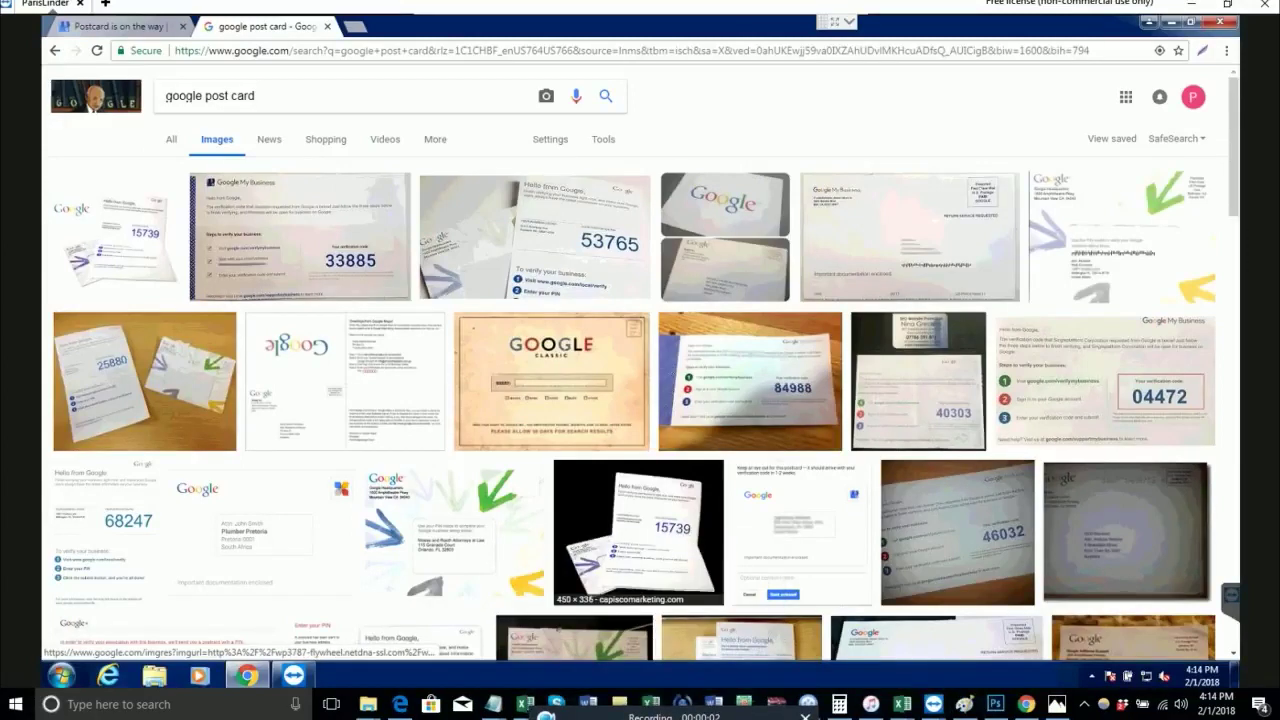
{"action": "key", "text": "ctrl+shift+Tab"}
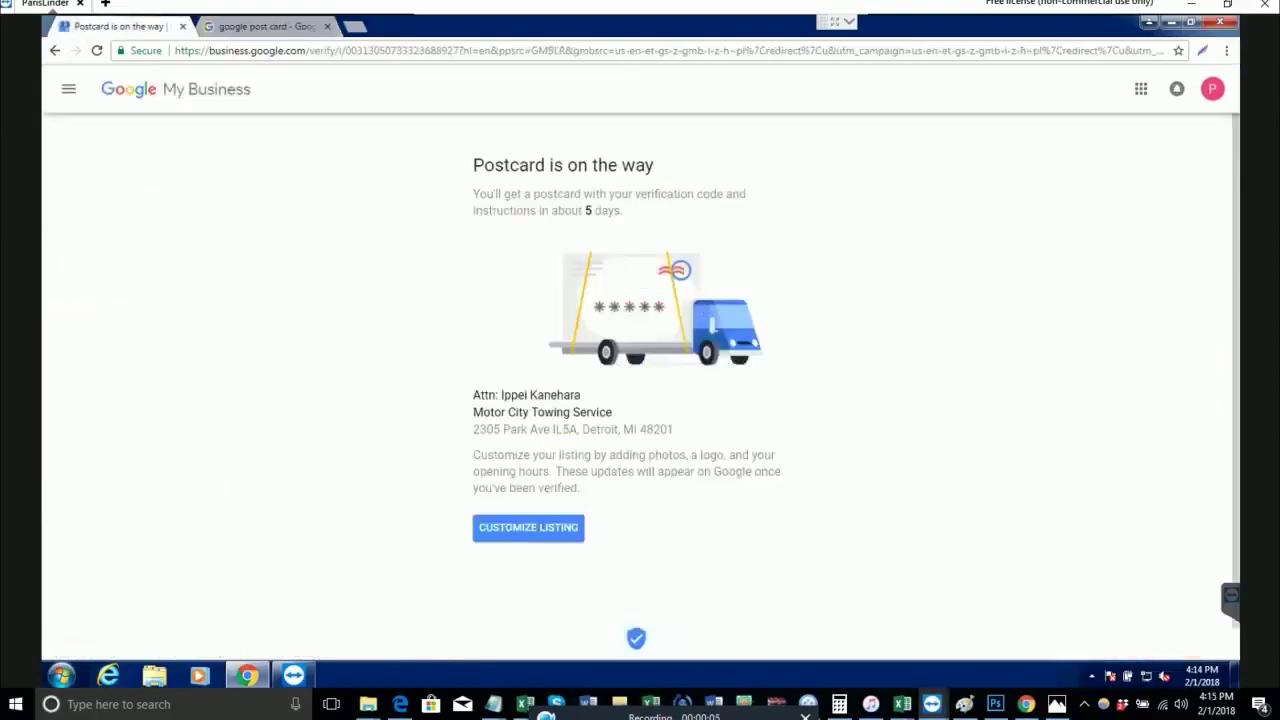
{"action": "key", "text": "ctrl+Tab"}
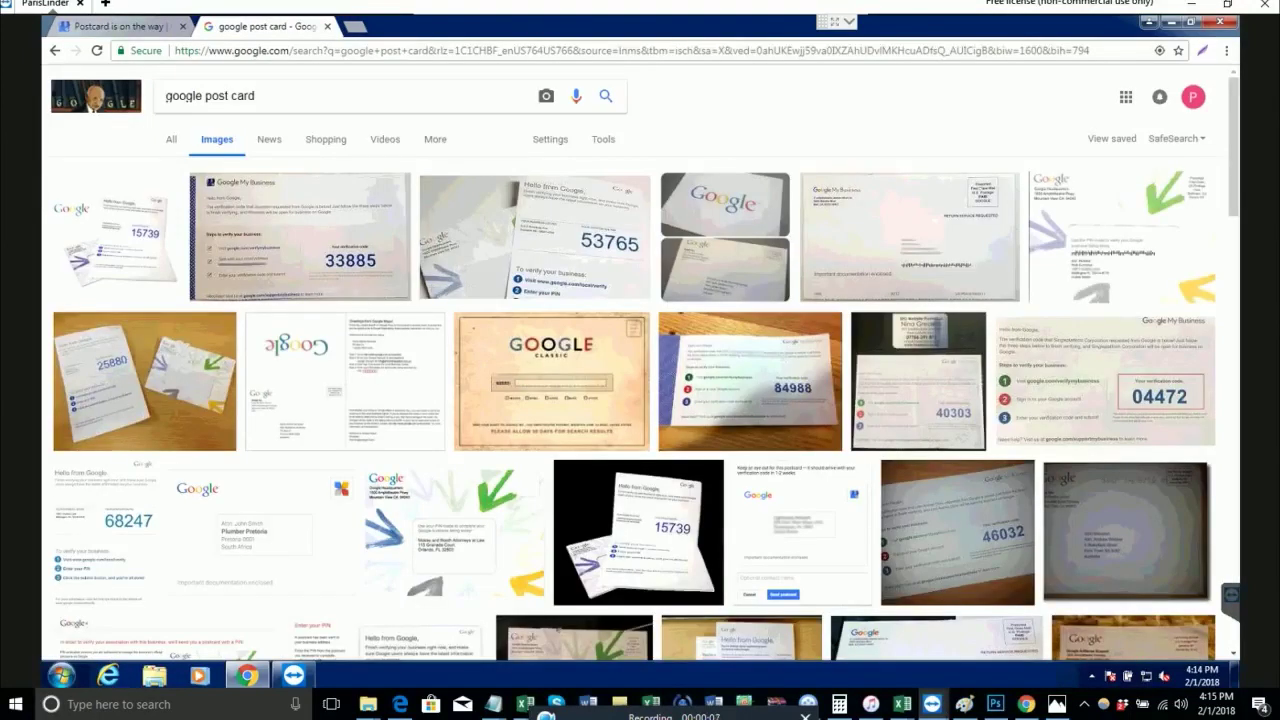